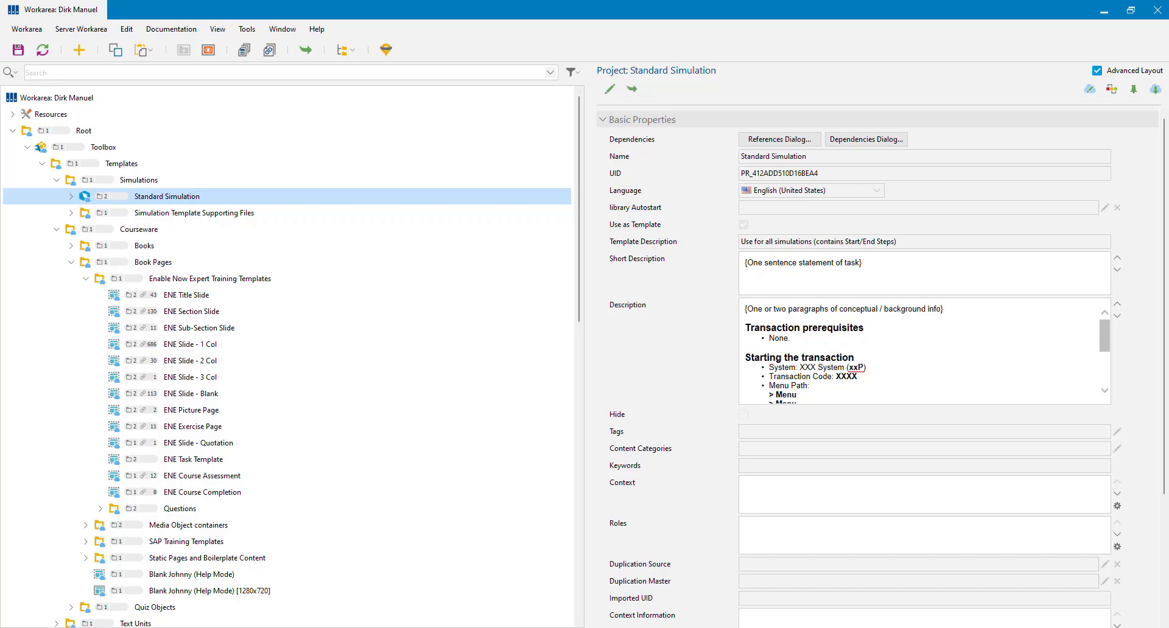
# Step: Check the Subtype property of the ENE Title Slide book page and return to the Standard Simulation project
pyautogui.click(186, 294)
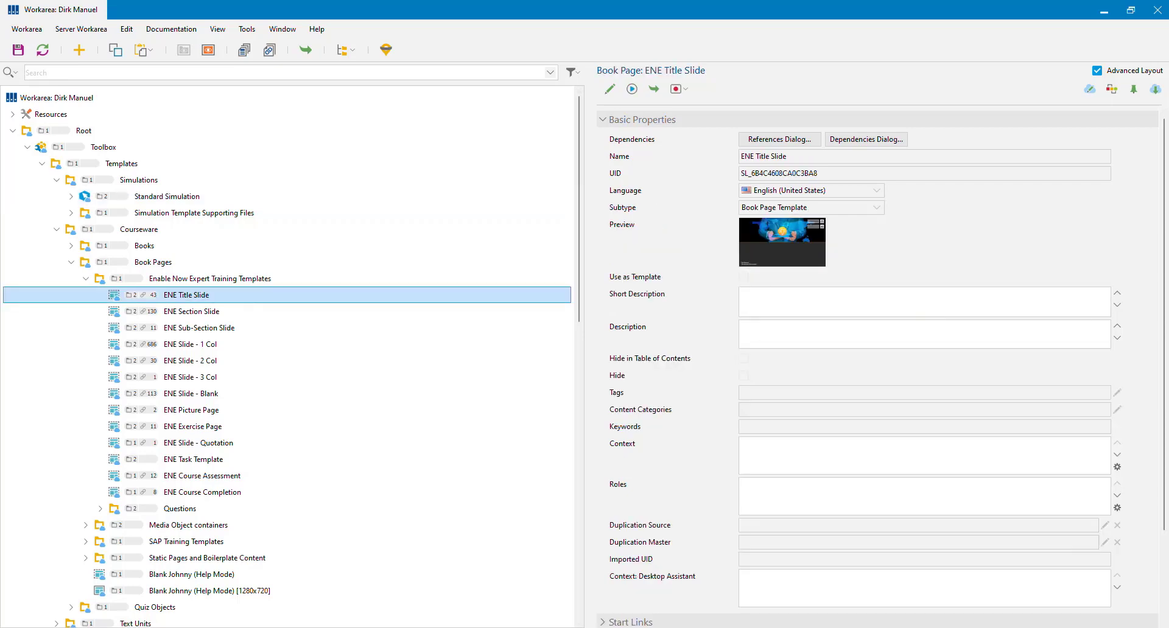
pyautogui.click(811, 207)
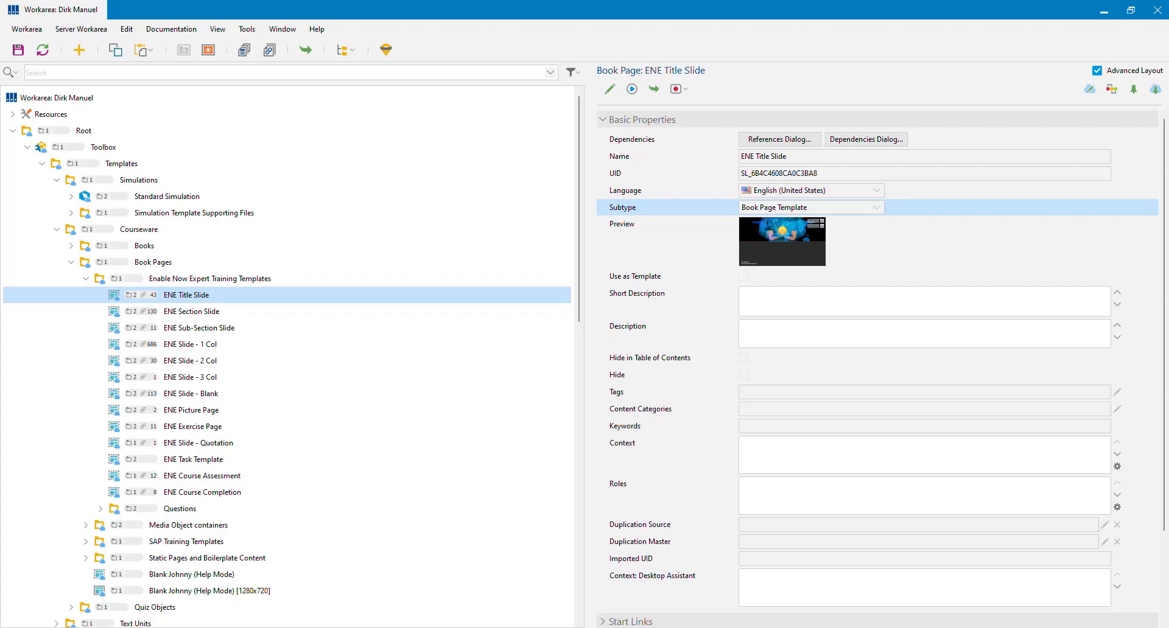
pyautogui.click(166, 196)
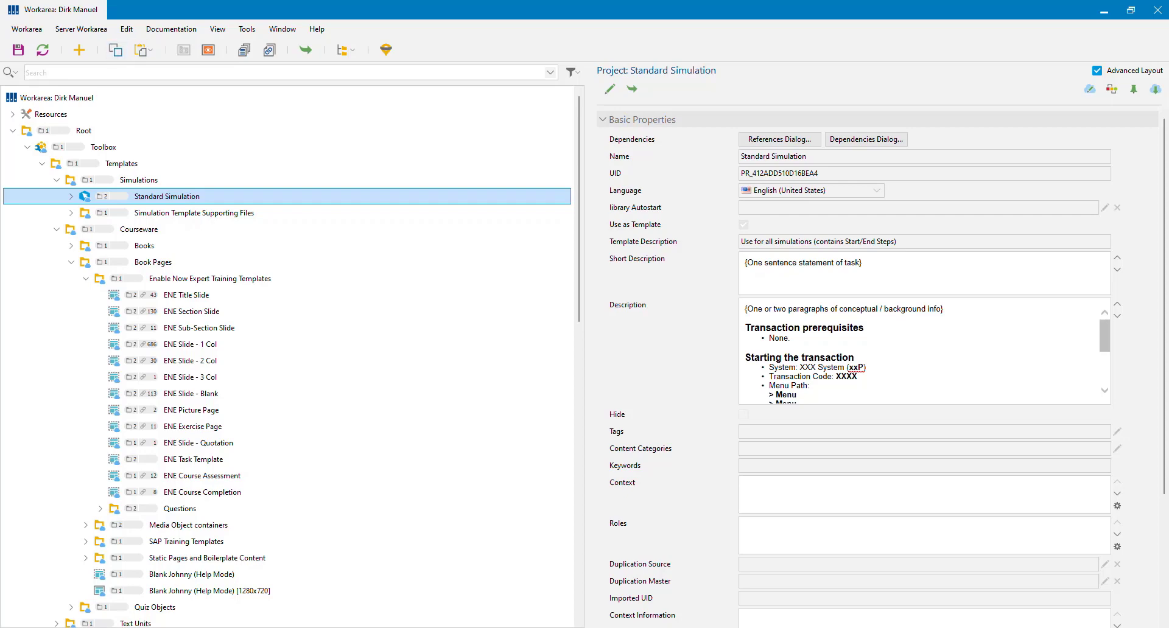
# Step: Start a new simulation object and check the template assigned in its New Project dialog
pyautogui.click(79, 50)
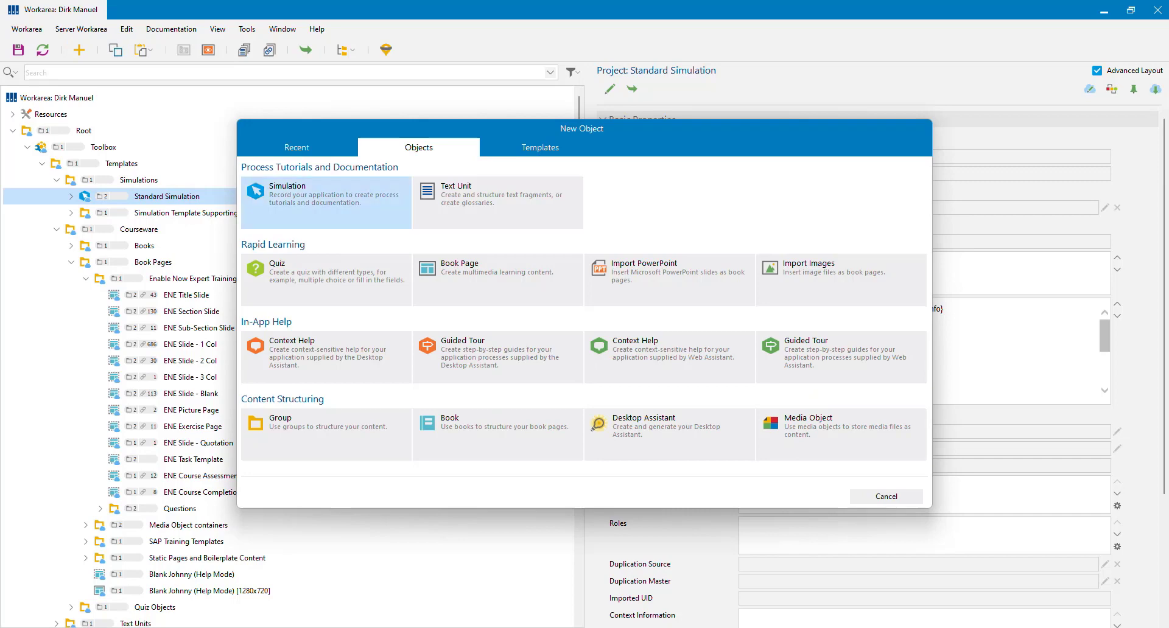
pyautogui.click(325, 203)
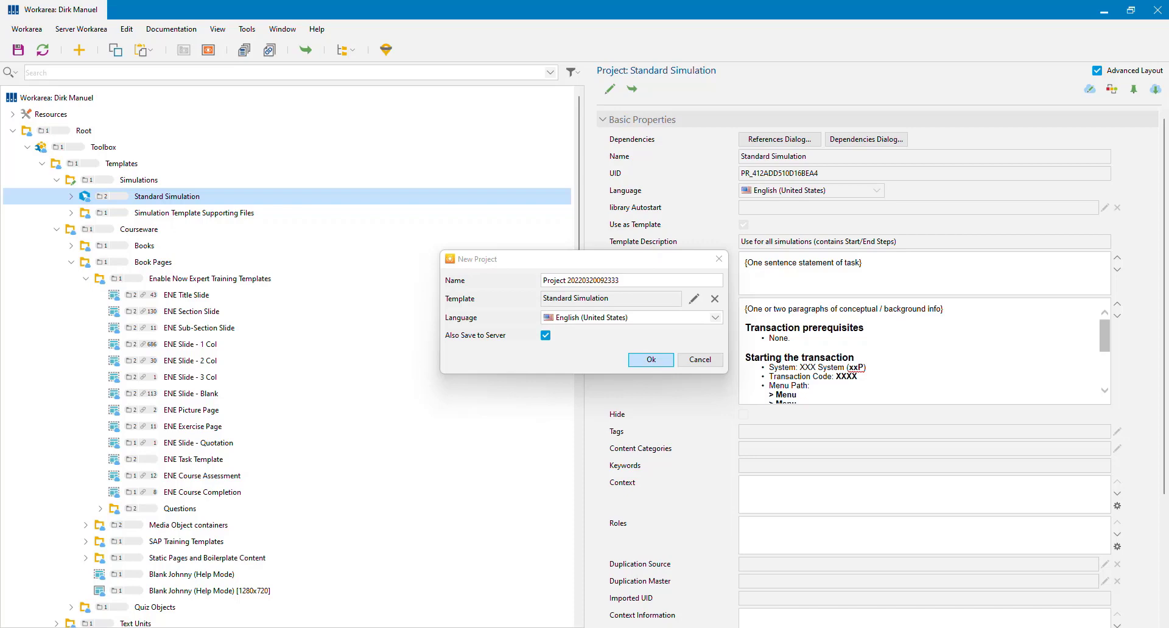
pyautogui.press('Return')
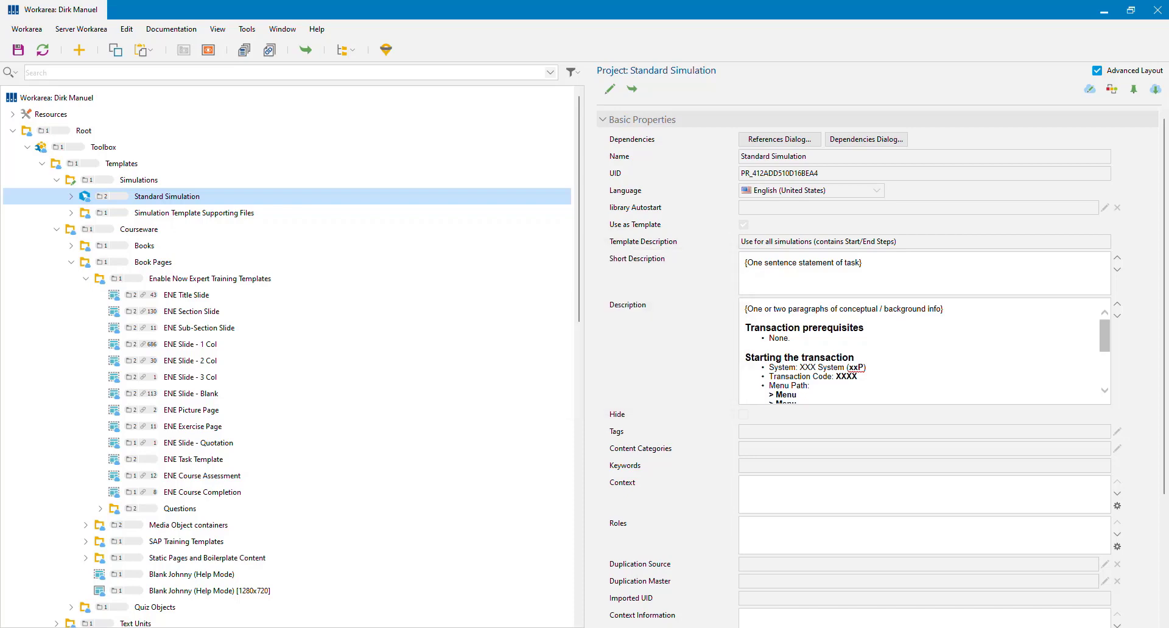
# Step: Review the templates offered for creating new objects, and leave without creating one
pyautogui.click(78, 50)
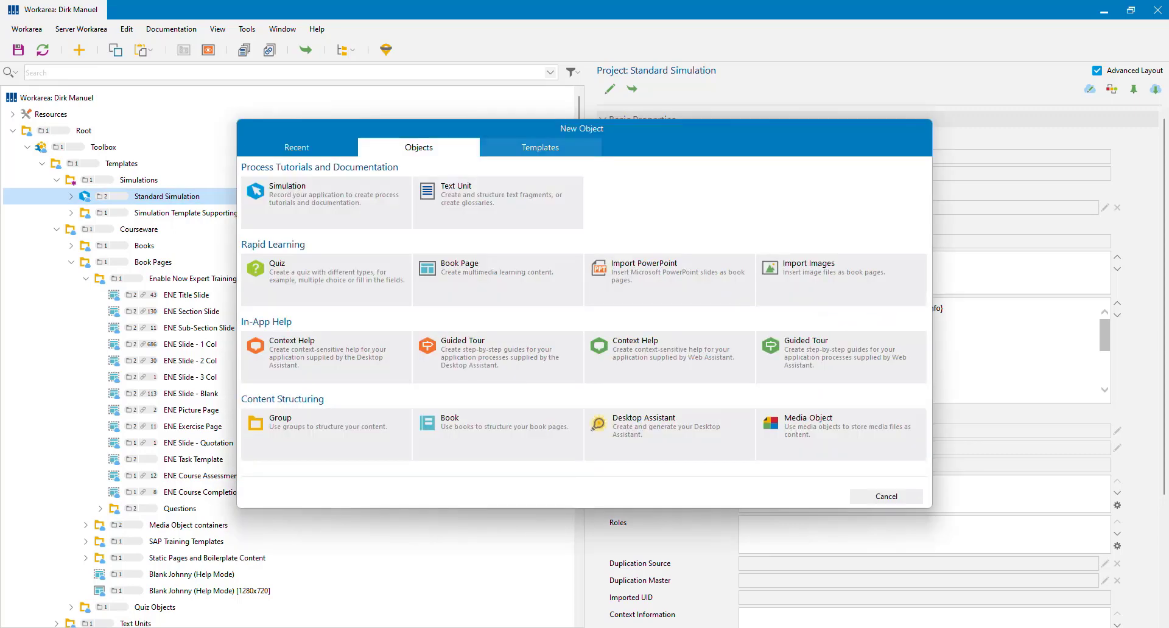
pyautogui.click(540, 147)
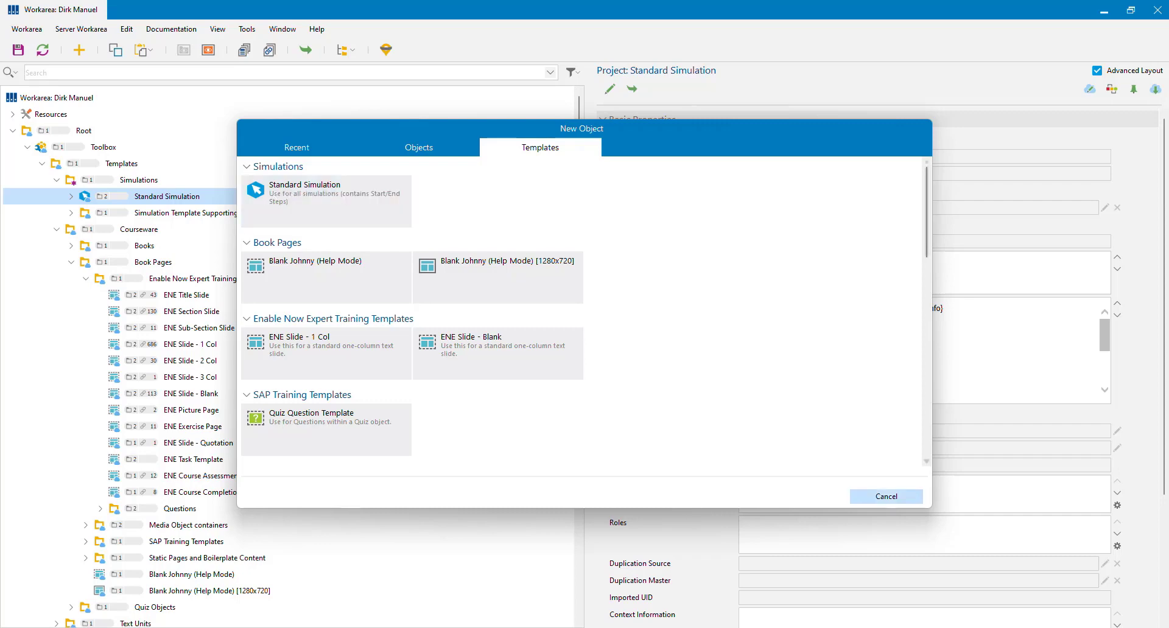
pyautogui.click(885, 496)
# Step: Examine Standard Simulation's Use as Template, Template Description and Description properties, and its description among the templates offered for new objects
pyautogui.click(635, 224)
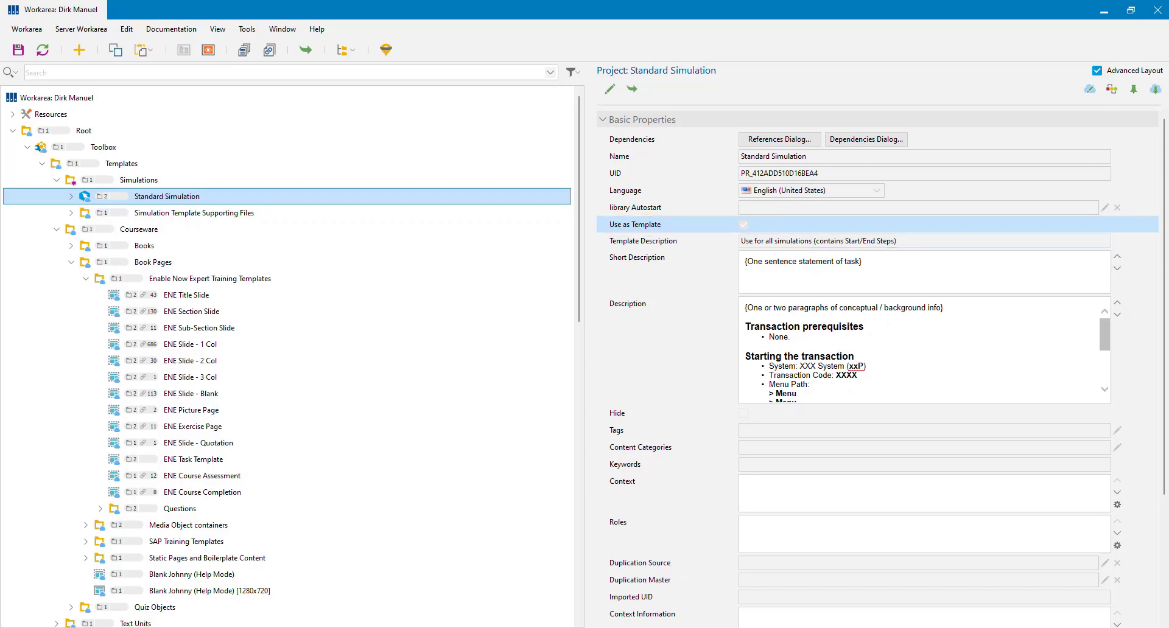
pyautogui.click(818, 241)
pyautogui.click(897, 240)
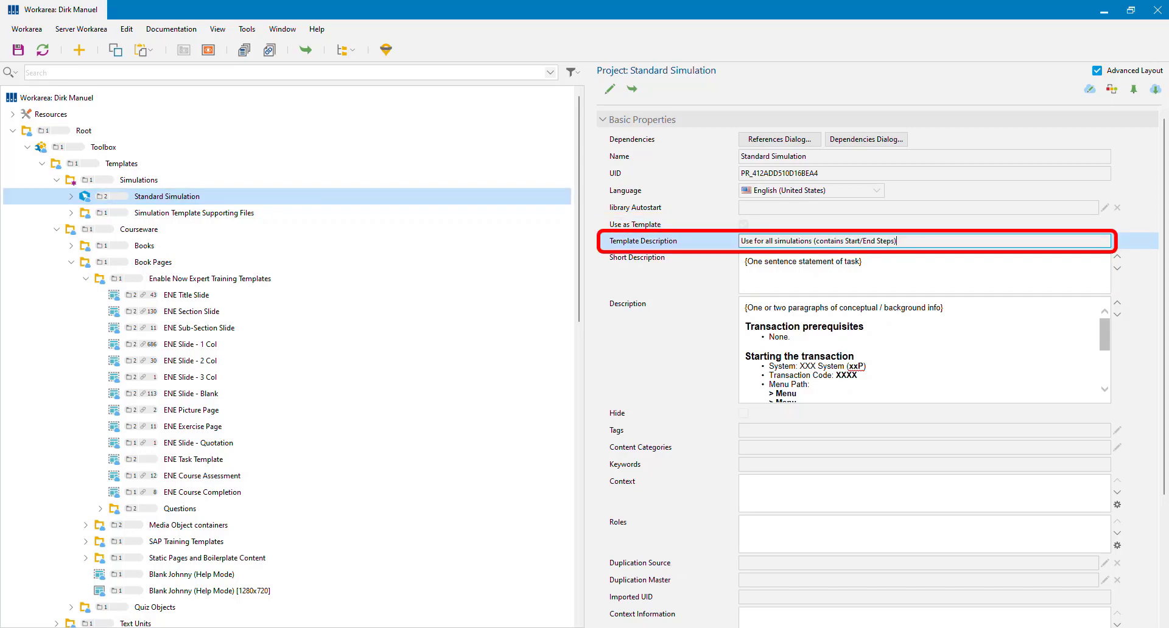
pyautogui.click(79, 50)
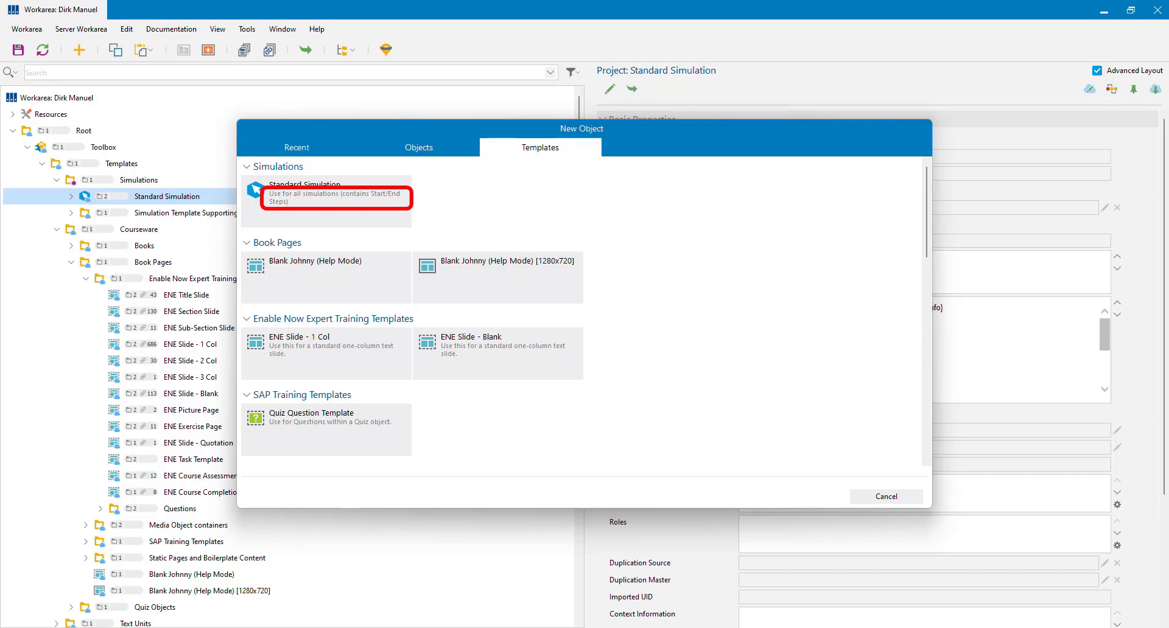
pyautogui.click(886, 496)
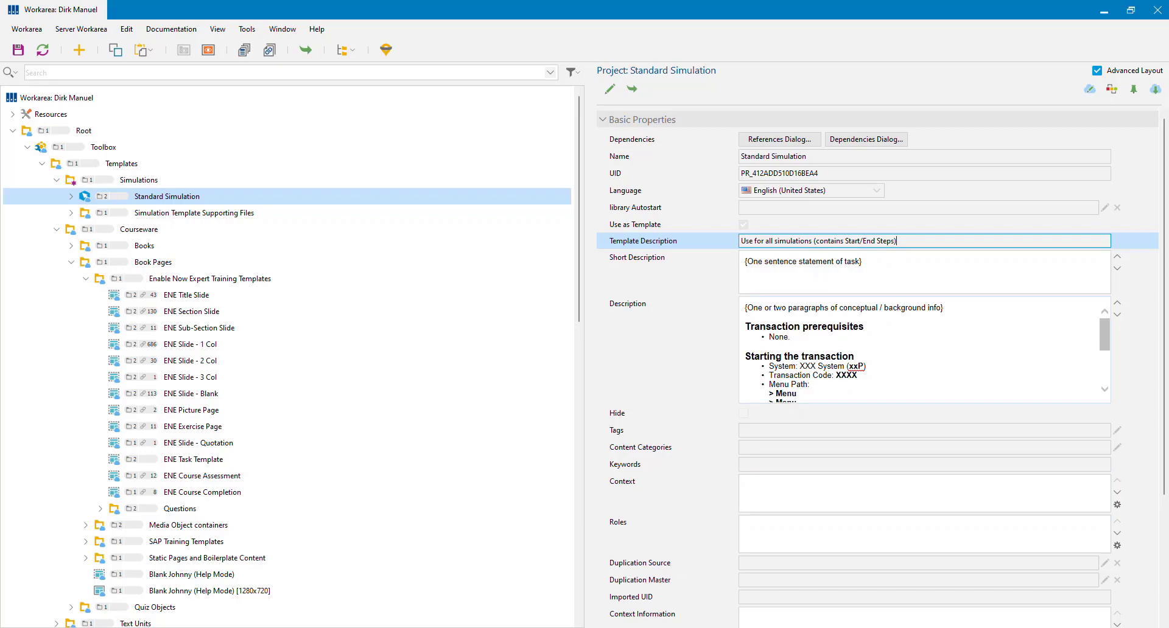
pyautogui.press('Tab')
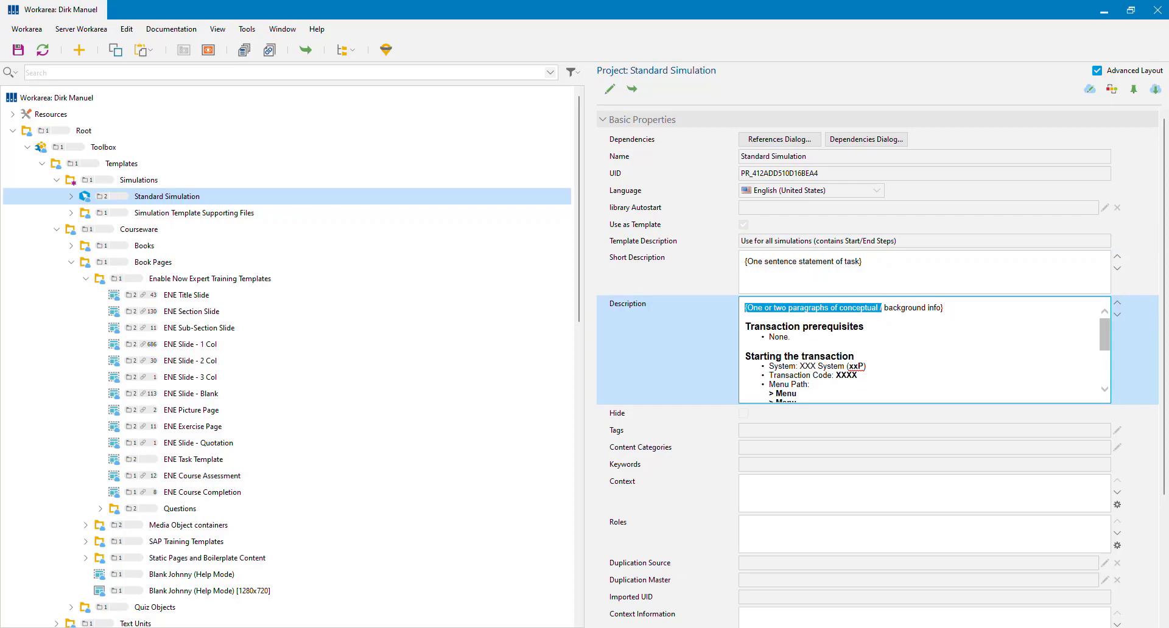
pyautogui.click(881, 308)
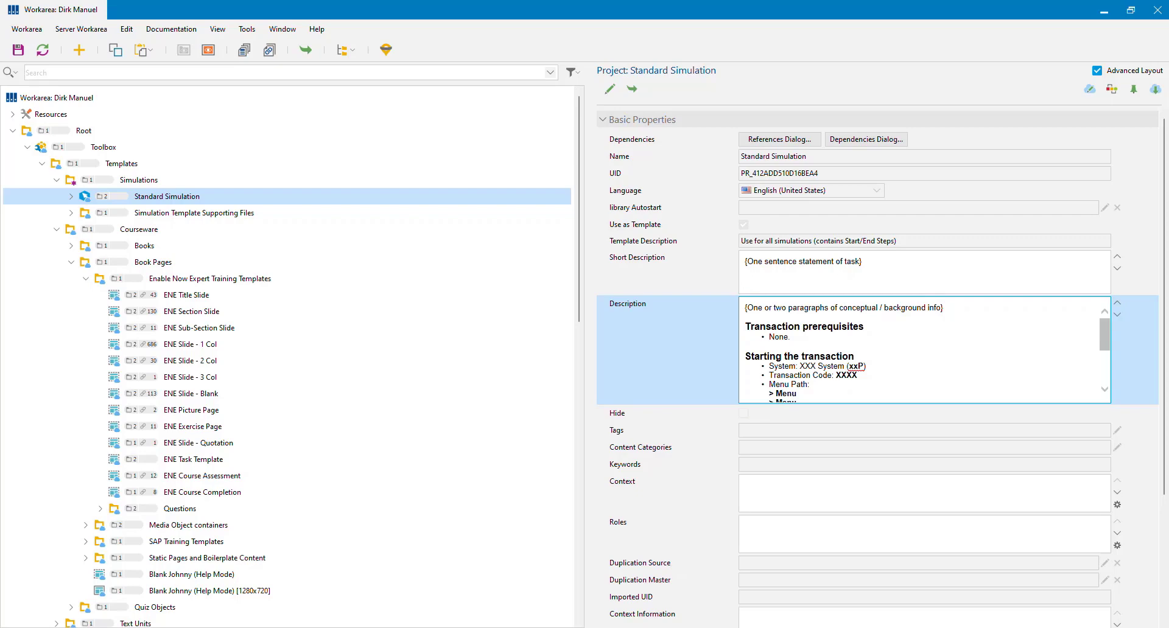
# Step: Open the Standard Simulation project and insert a Document Properties macro after the introductory explanation in its Start step
pyautogui.rightClick(180, 197)
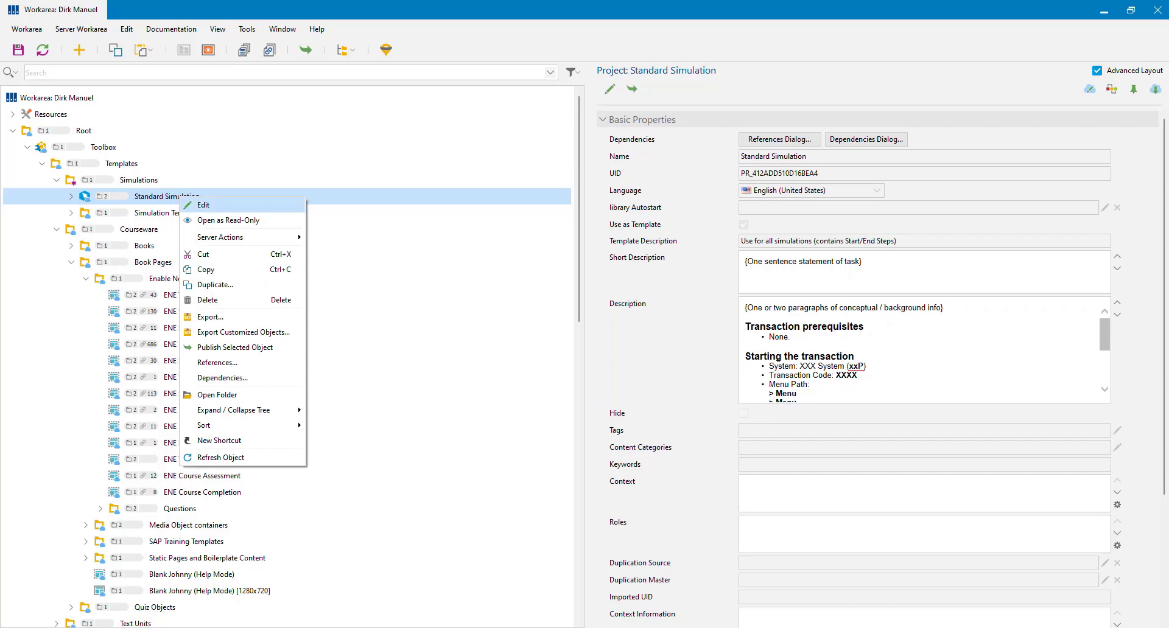
pyautogui.click(229, 220)
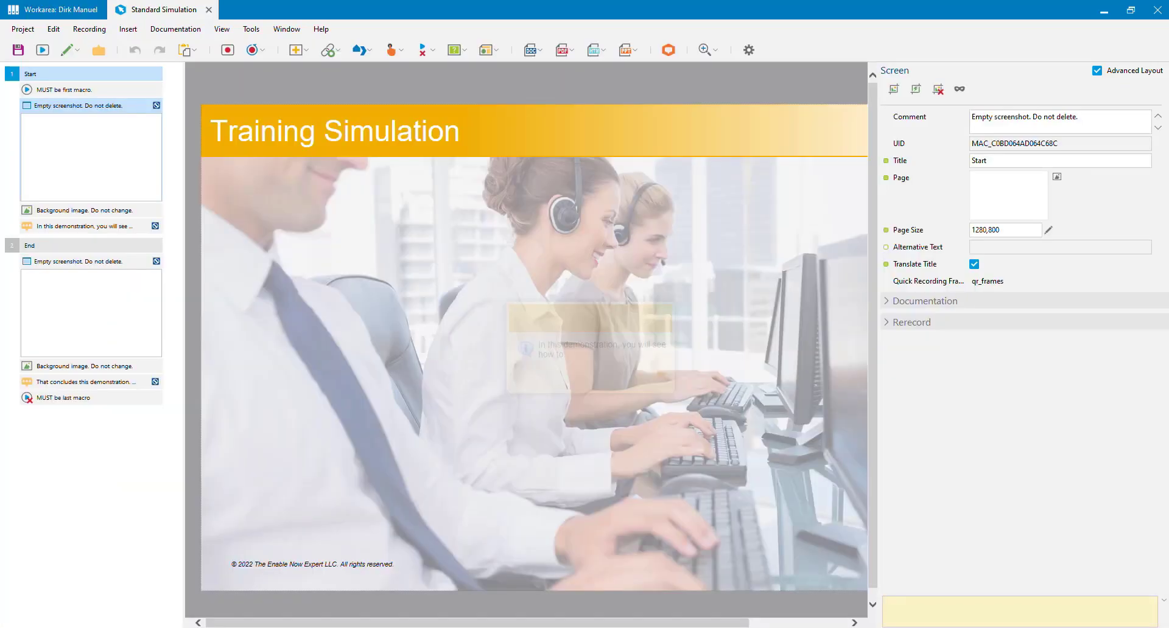
pyautogui.click(84, 226)
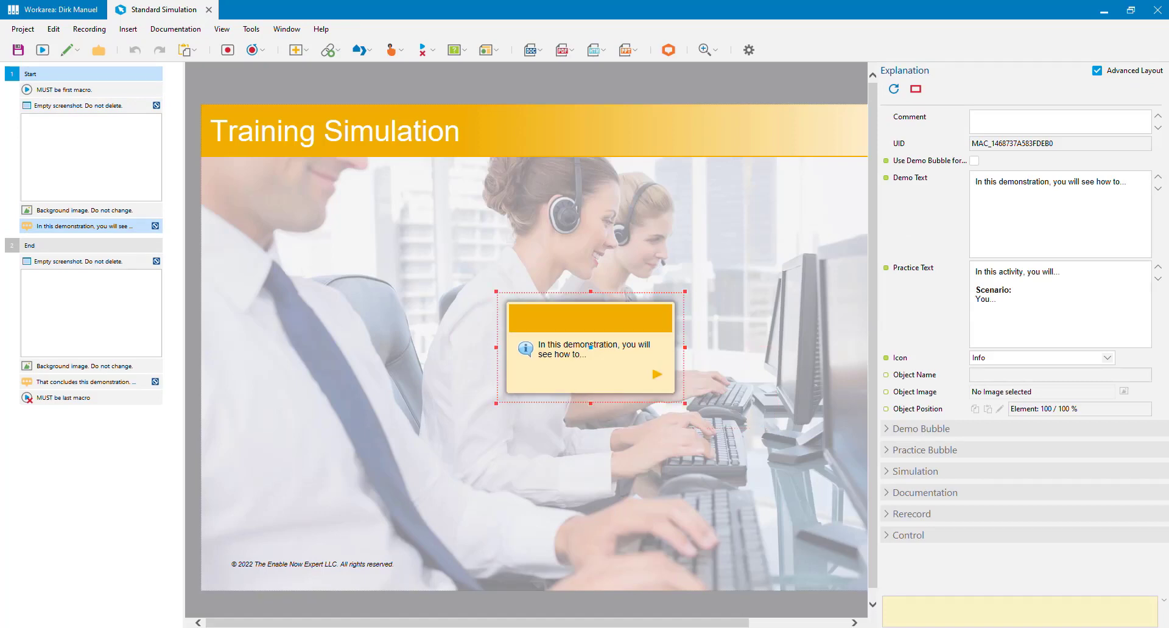
pyautogui.click(128, 29)
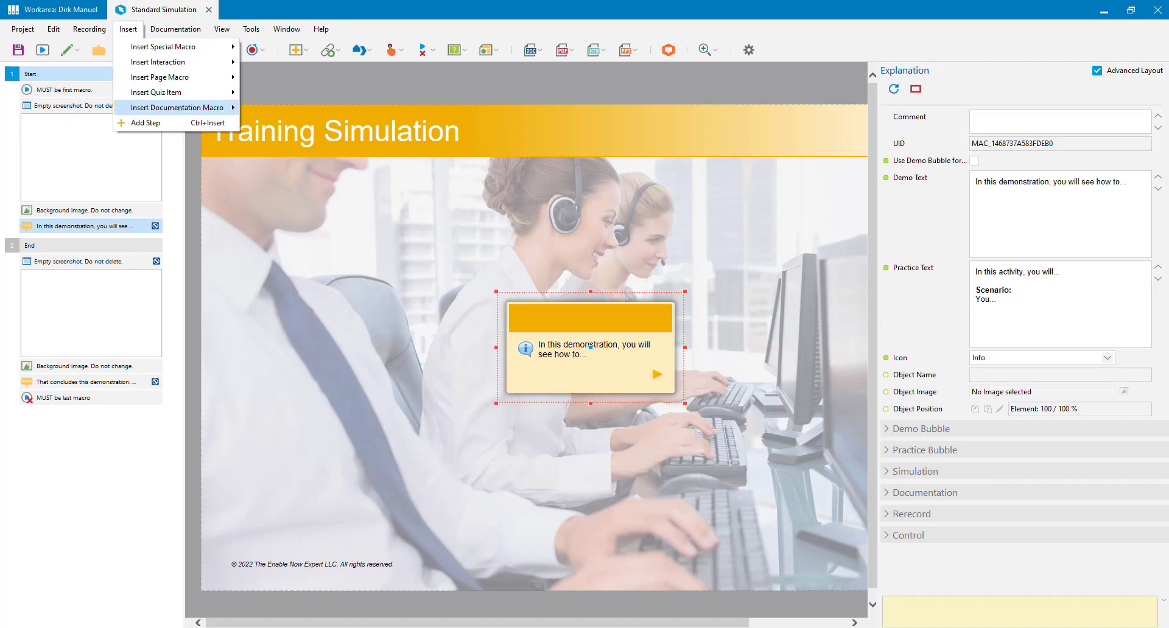
pyautogui.moveTo(183, 107)
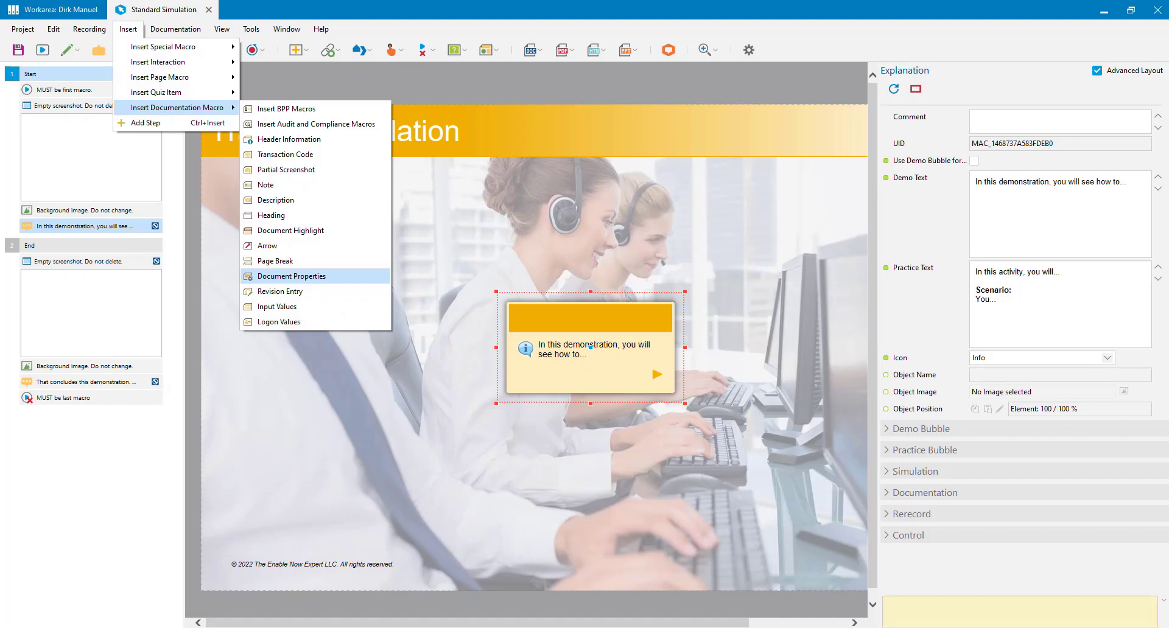
pyautogui.click(286, 276)
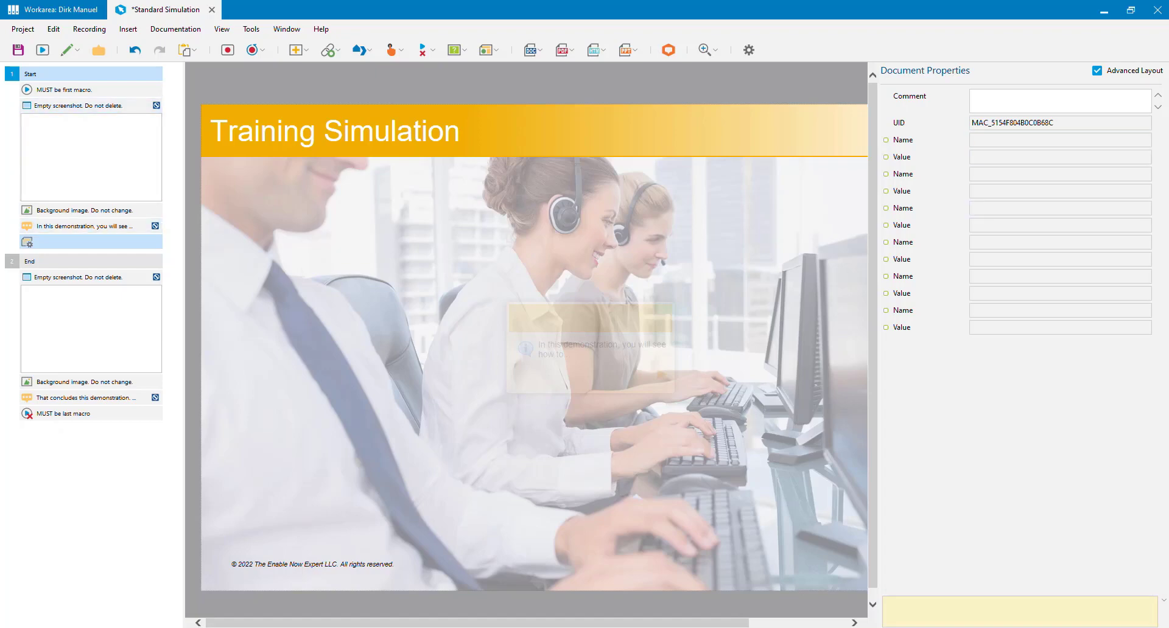
# Step: Look through the Name fields of the Document Properties macro and close the Standard Simulation project
pyautogui.click(1059, 140)
pyautogui.click(1059, 174)
pyautogui.click(1059, 207)
pyautogui.click(1059, 241)
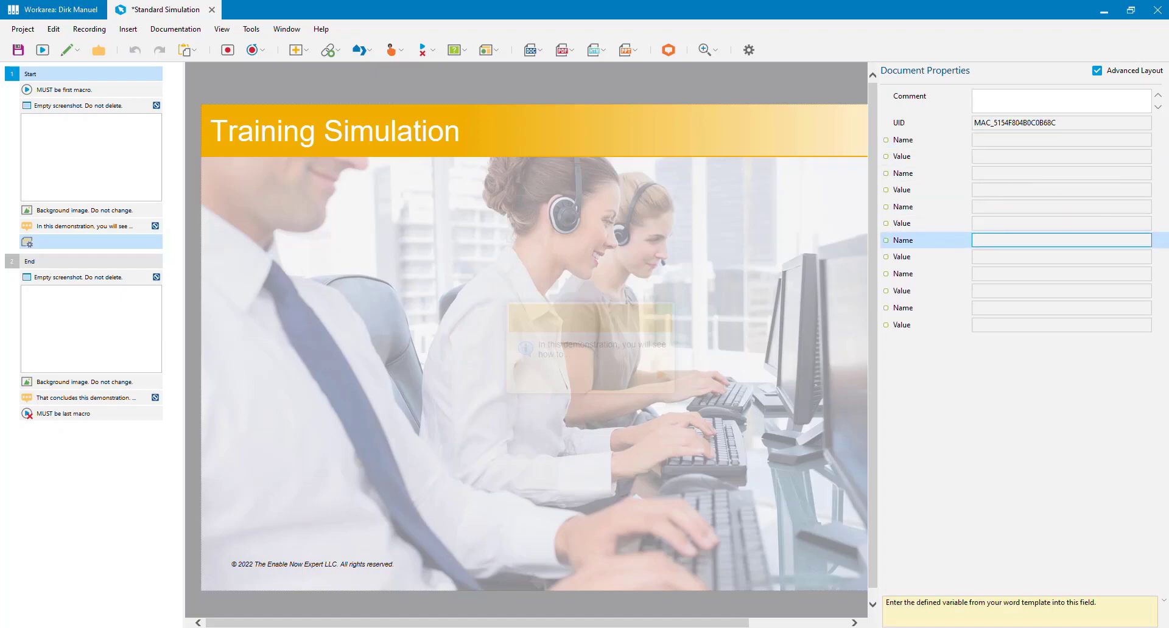
pyautogui.click(212, 9)
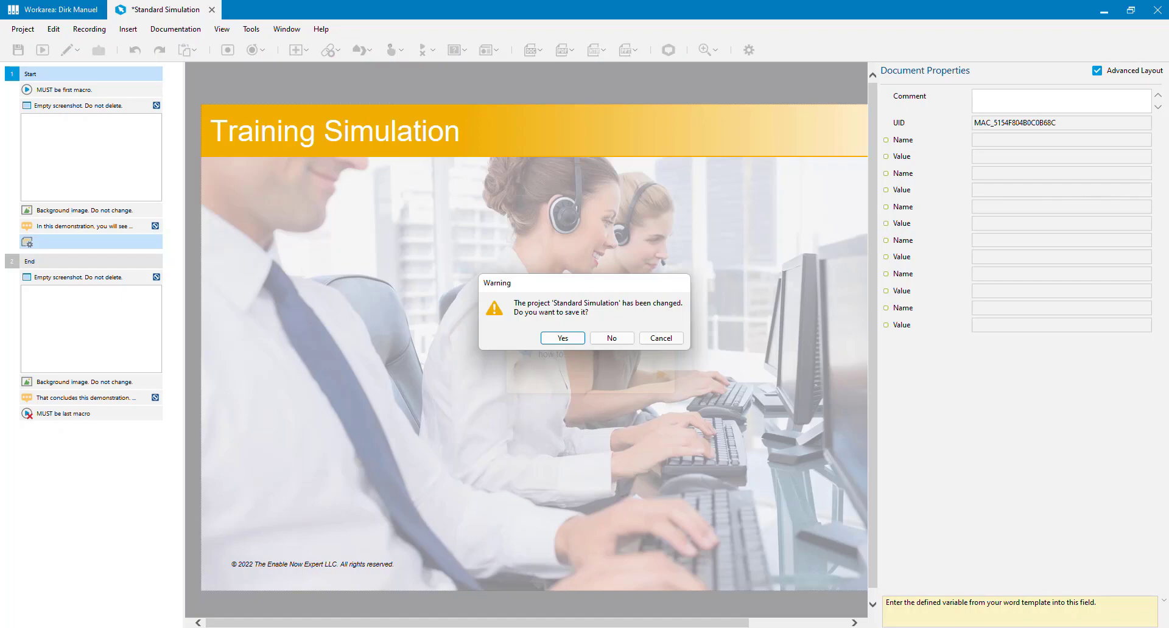
pyautogui.press('Return')
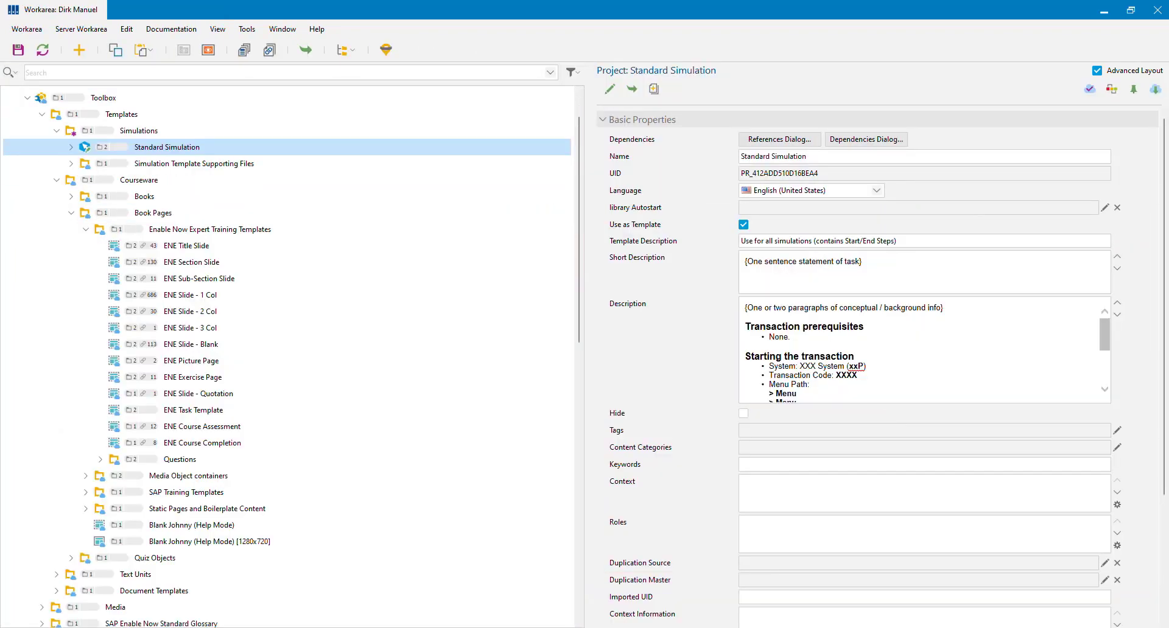
# Step: Collapse the Toolbox group and open the Creating a Sales Order project from the Simulation Templates group
pyautogui.click(26, 97)
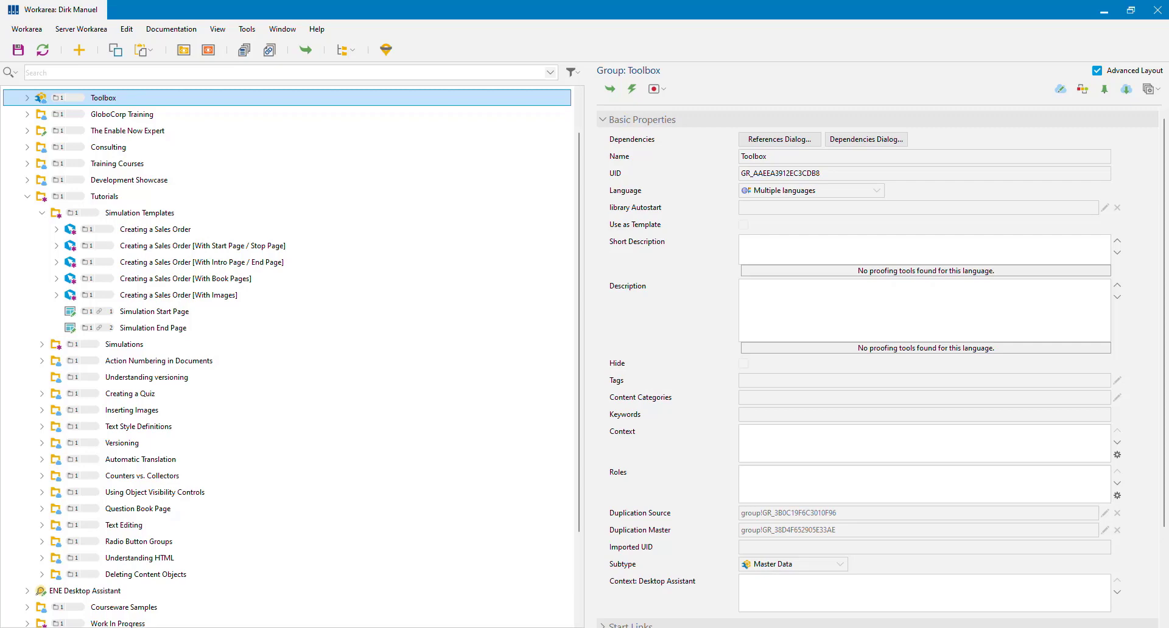
pyautogui.click(156, 228)
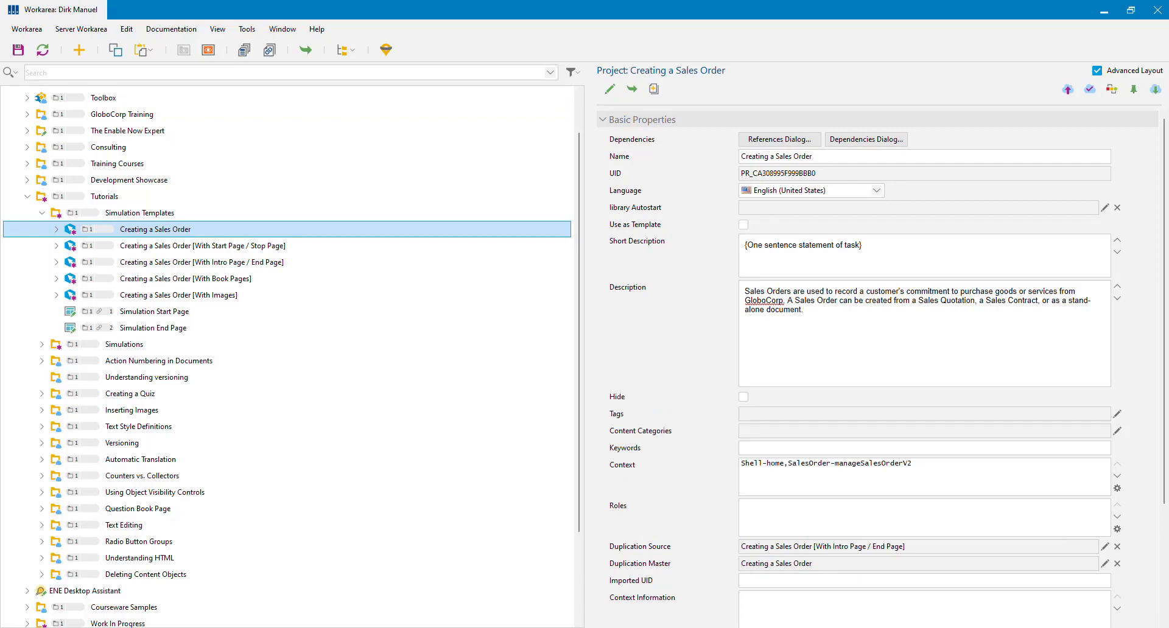
pyautogui.press('Return')
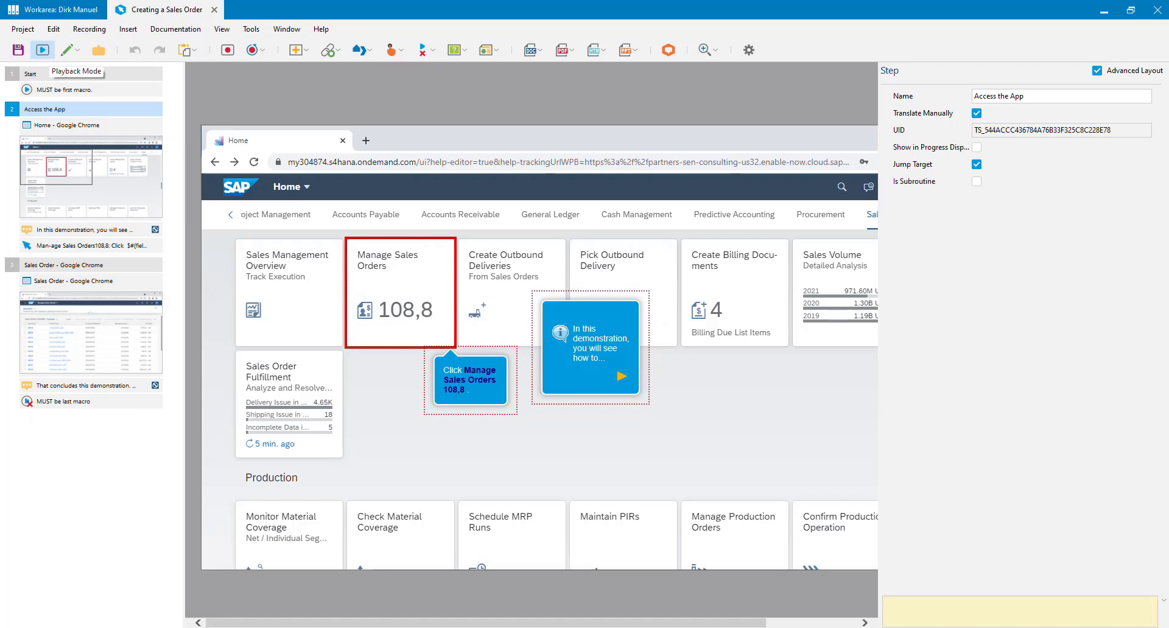
# Step: Play back the Creating a Sales Order simulation, and close both the playback and the project
pyautogui.click(43, 50)
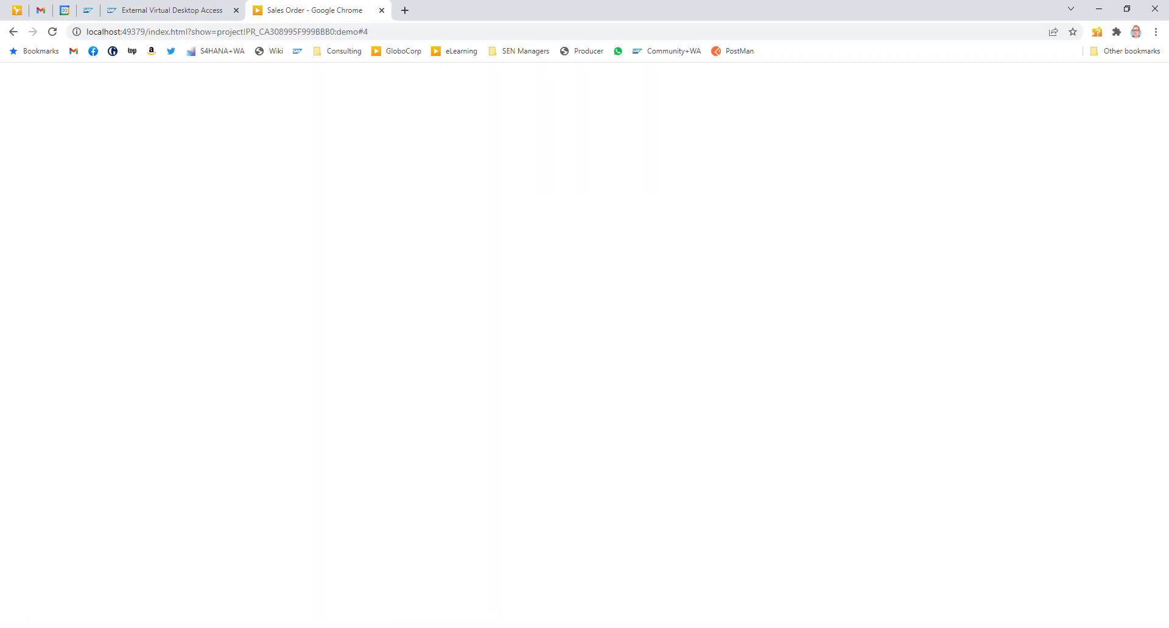
pyautogui.click(382, 10)
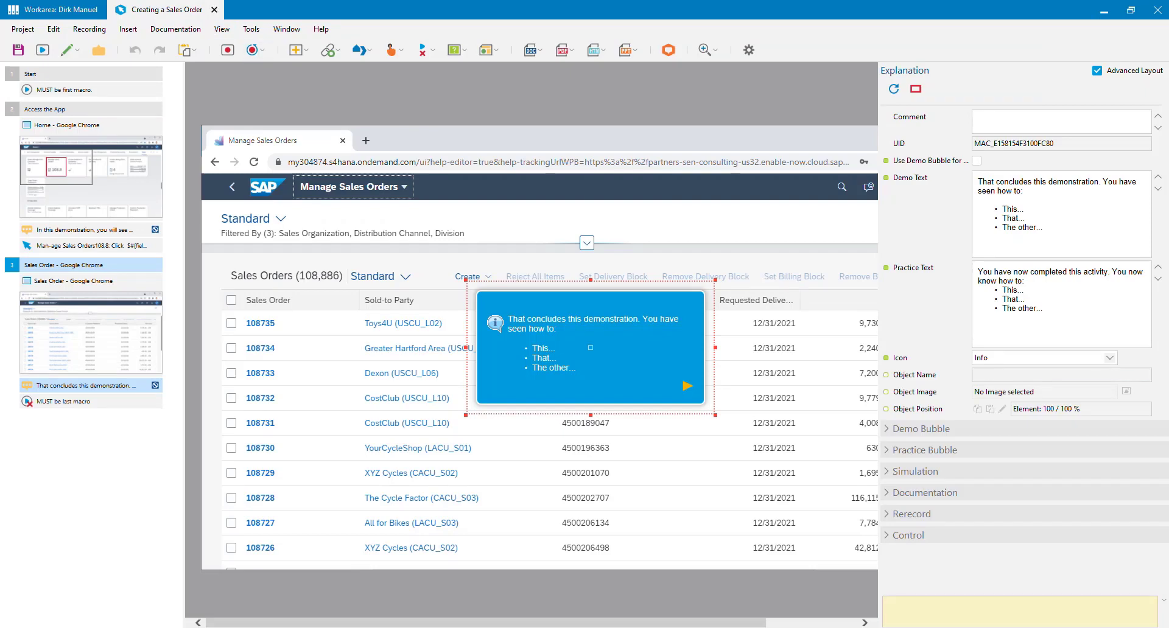
pyautogui.click(214, 10)
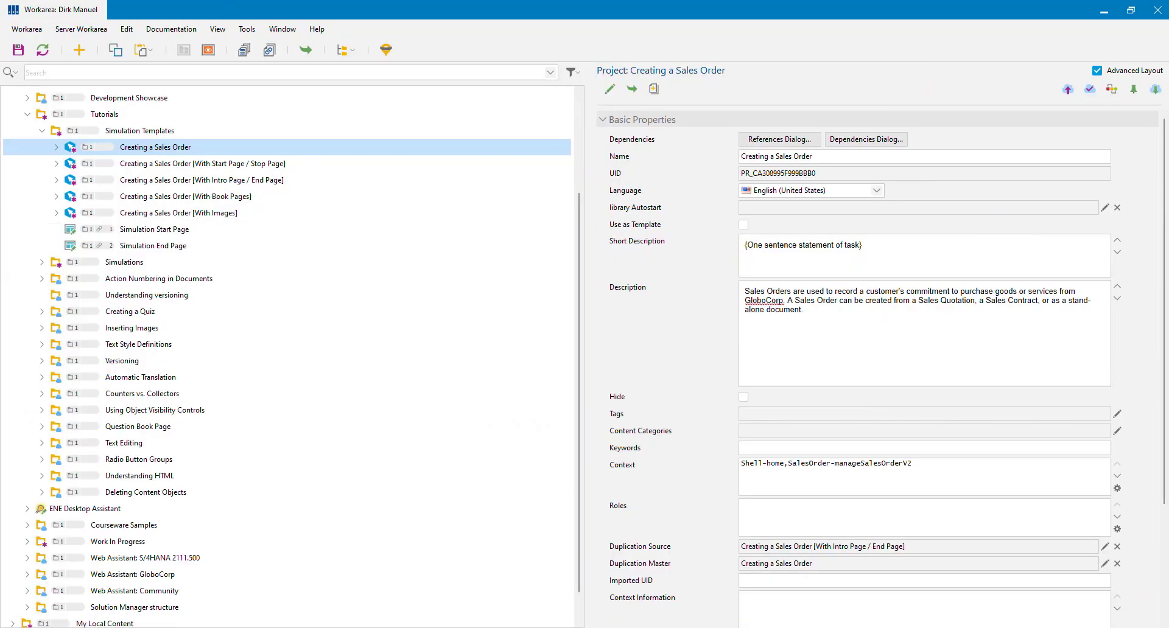
# Step: Open Creating a Sales Order [With Start Page / Stop Page] and display the Visual Properties of its Practice Mode project overrides
pyautogui.click(202, 163)
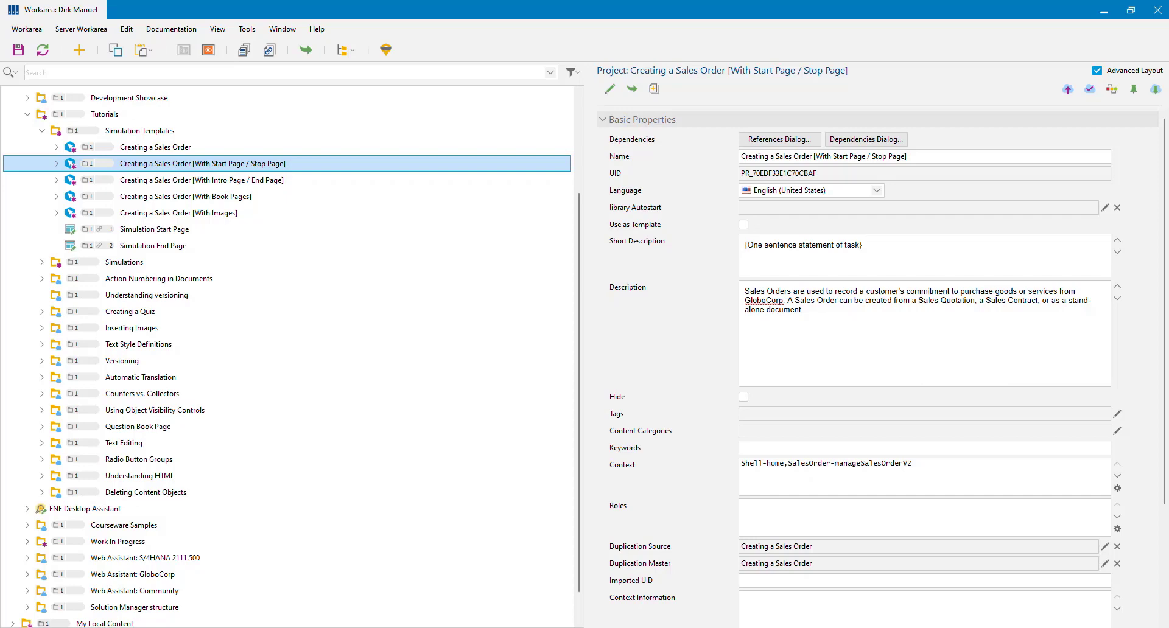
pyautogui.press('Return')
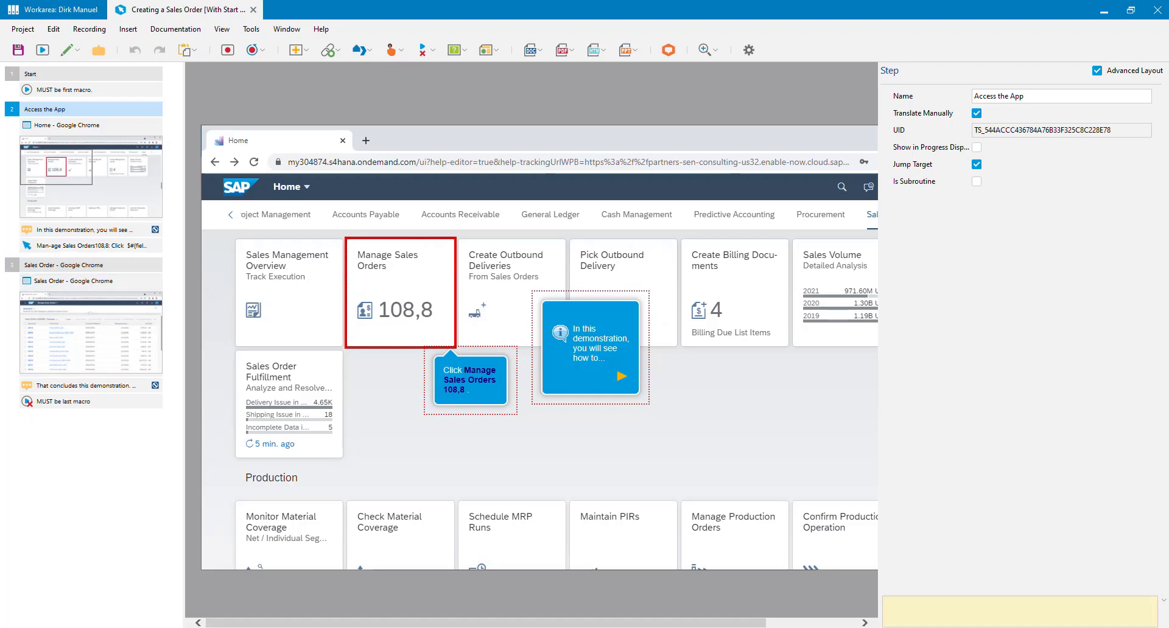
pyautogui.click(251, 29)
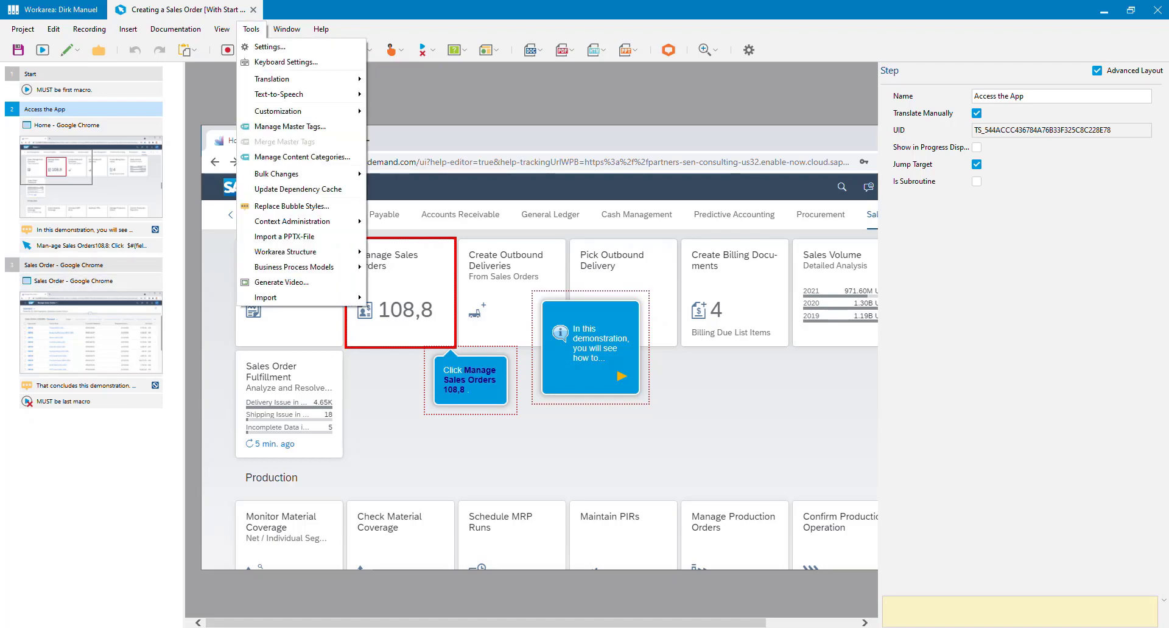
pyautogui.click(269, 46)
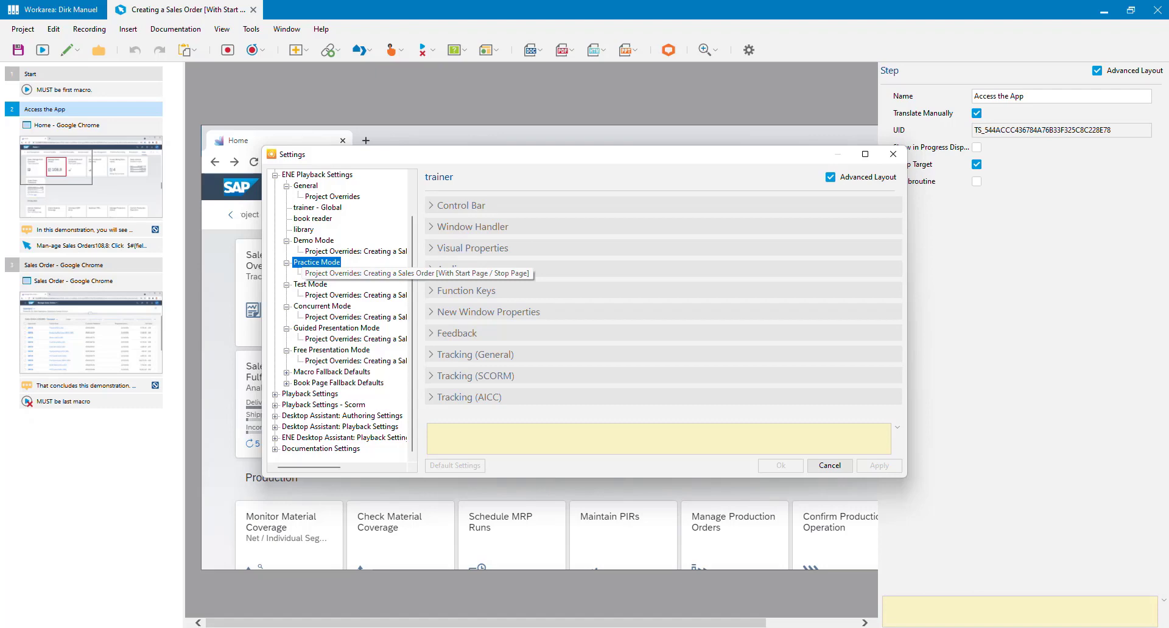
pyautogui.click(355, 273)
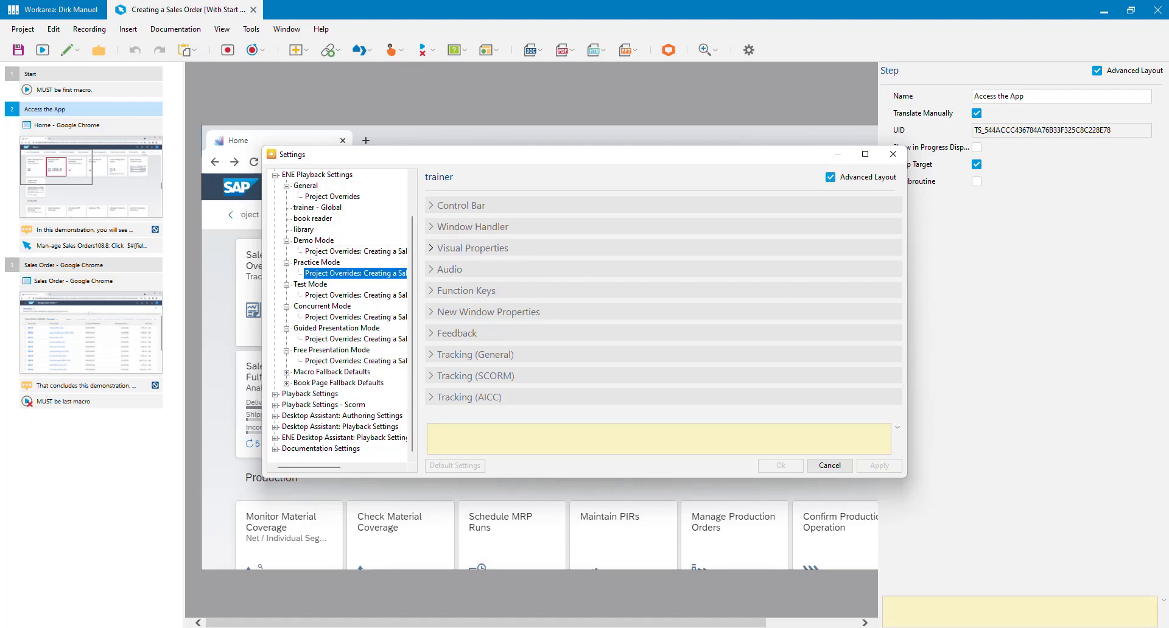
pyautogui.click(431, 248)
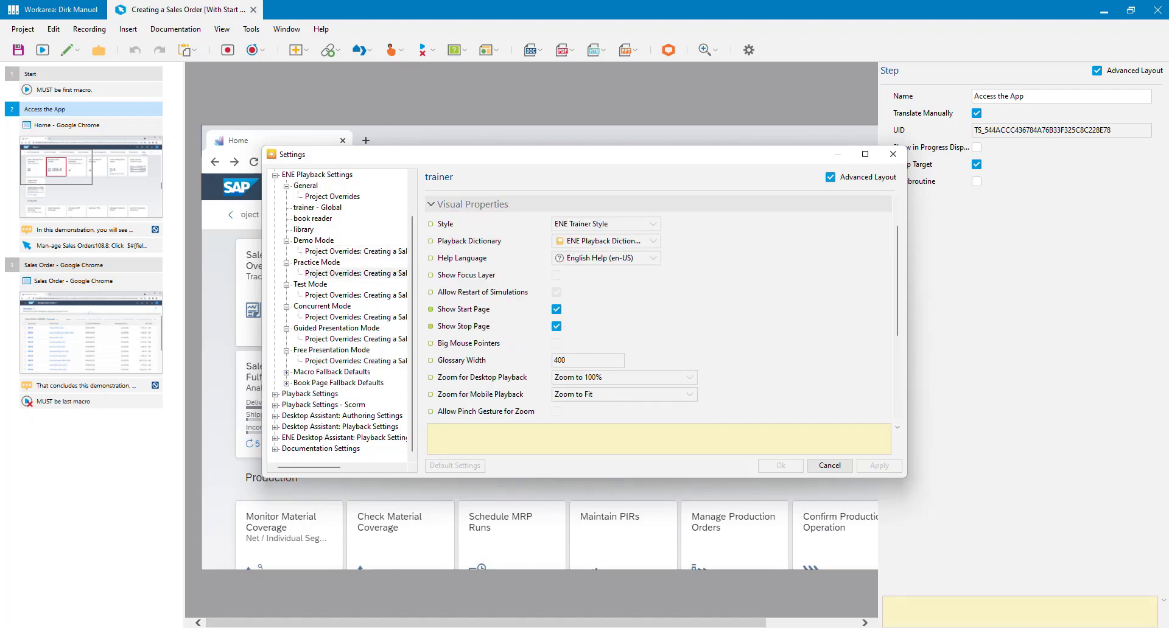
# Step: Examine the Show Start Page and Show Stop Page settings for Practice Mode and close the settings without changes
pyautogui.click(463, 309)
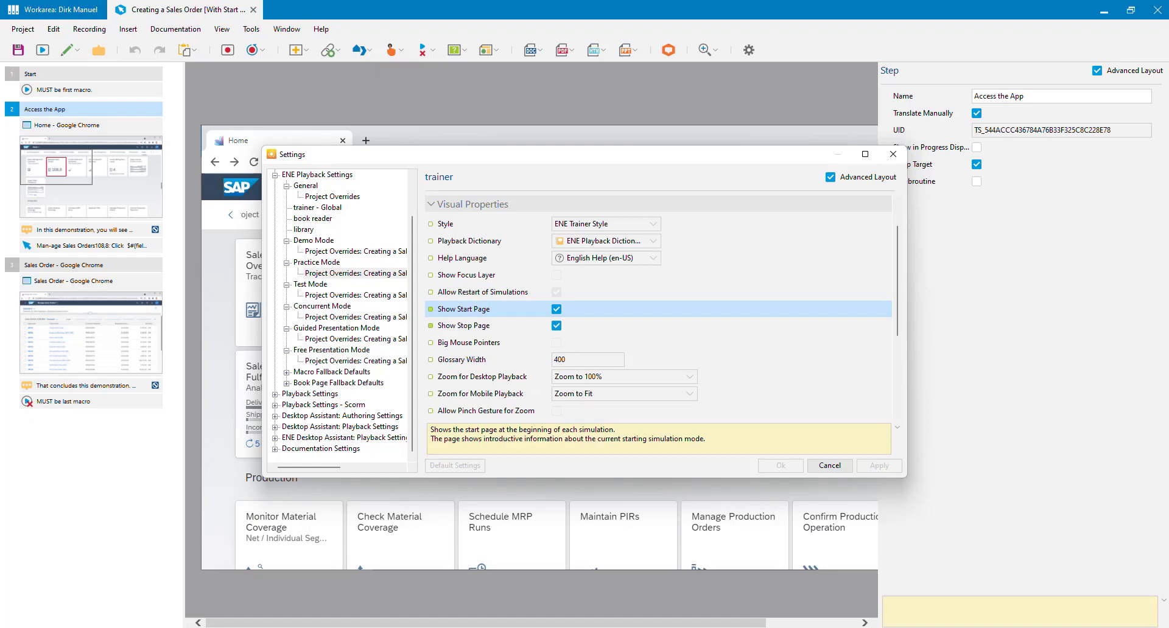
pyautogui.click(463, 326)
pyautogui.click(464, 309)
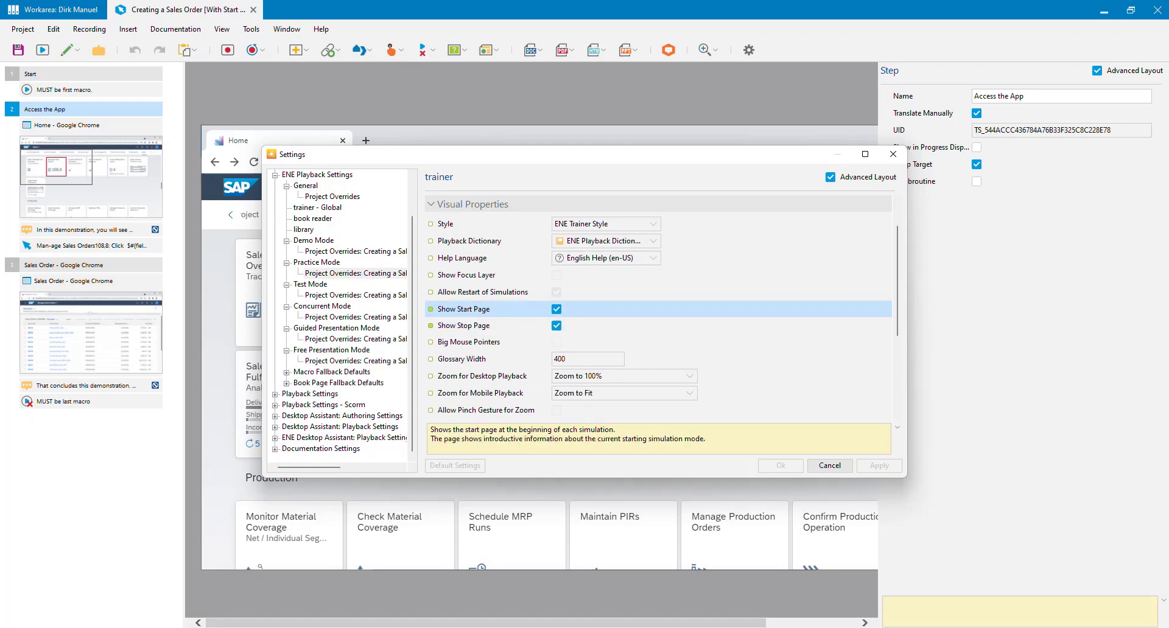
pyautogui.click(463, 325)
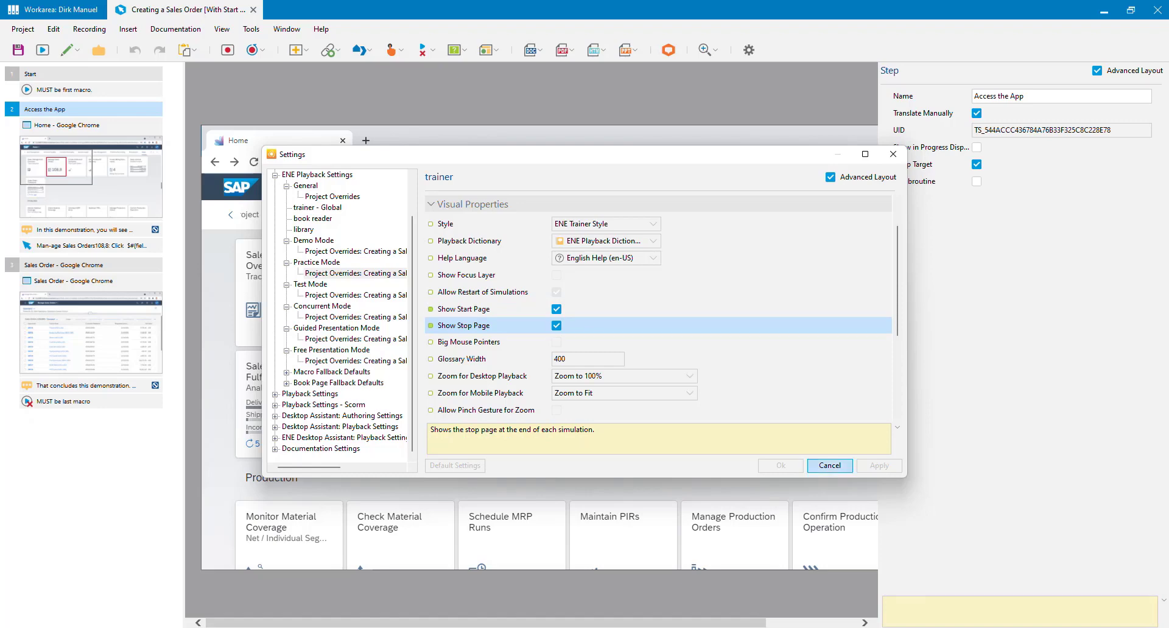
pyautogui.click(829, 465)
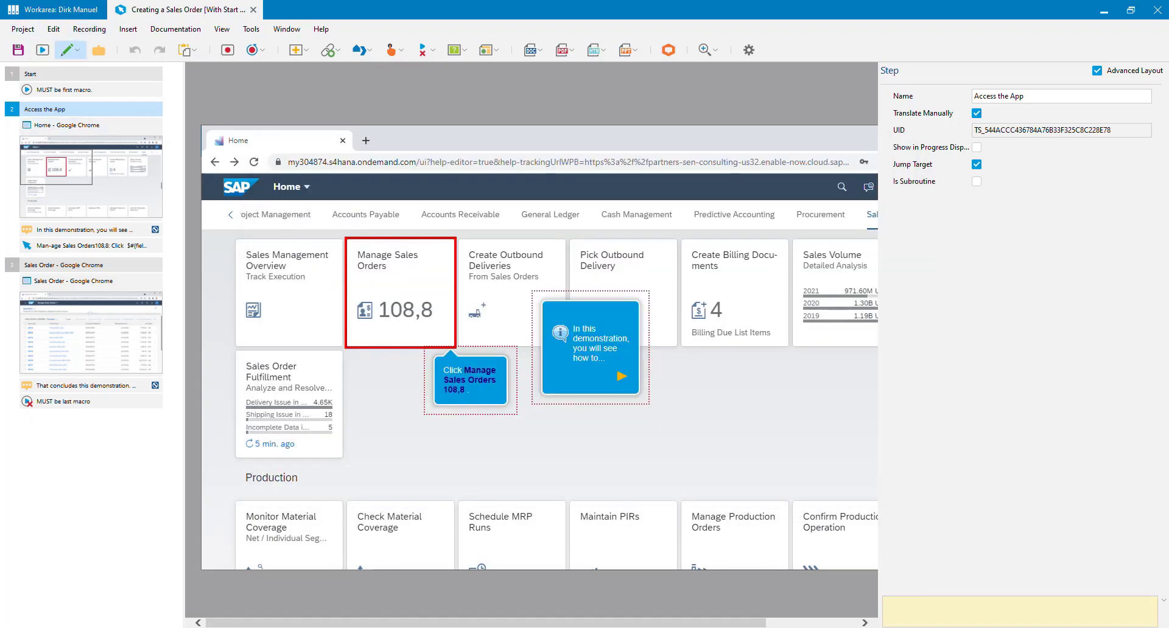
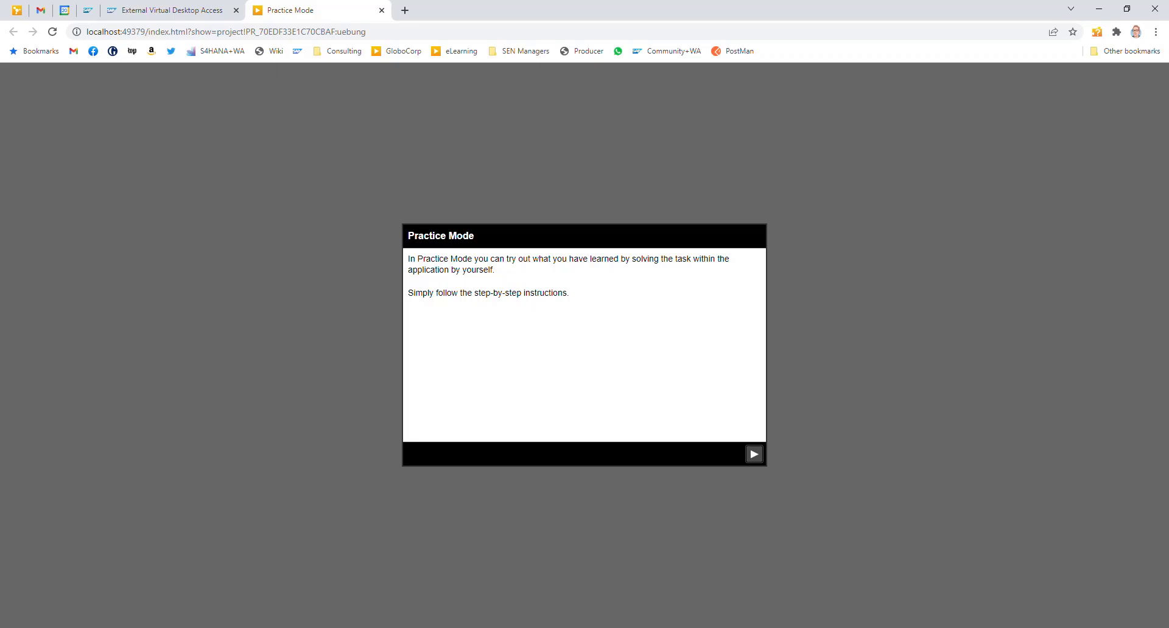
# Step: Play the Practice Mode simulation from its start page through the Manage Sales Orders step to its stop page
pyautogui.click(754, 454)
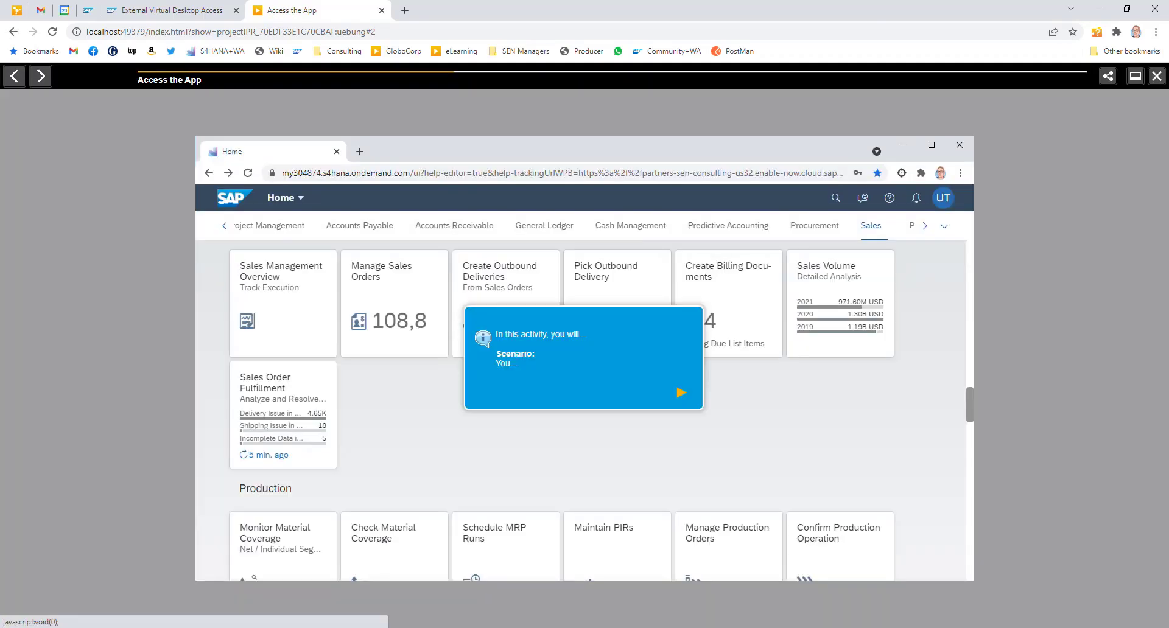
pyautogui.click(681, 393)
pyautogui.click(394, 303)
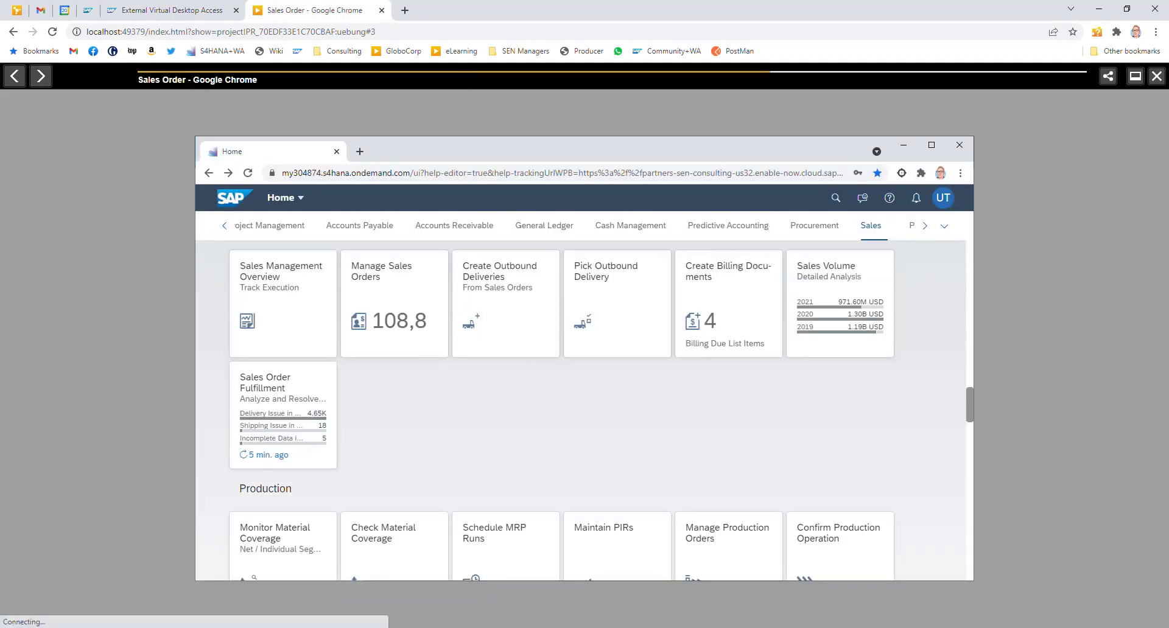
pyautogui.click(681, 392)
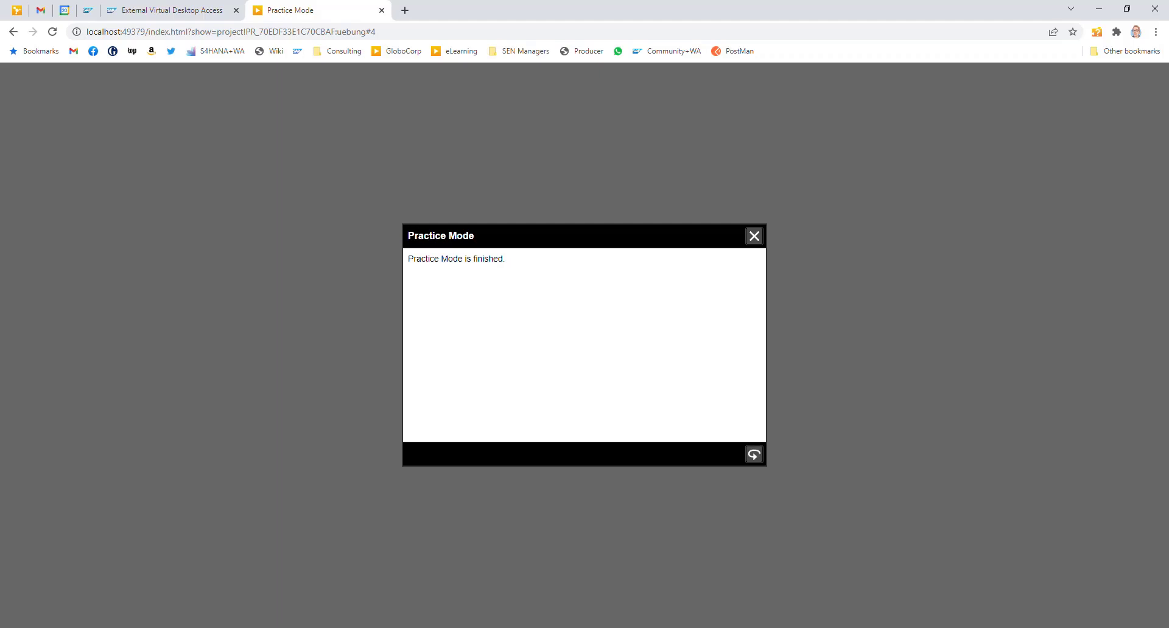
# Step: Switch back from the browser to the authoring application and open the Creating a Sales Order [With Intro Page / End Page] project
pyautogui.hotkey('alt', 'Tab')
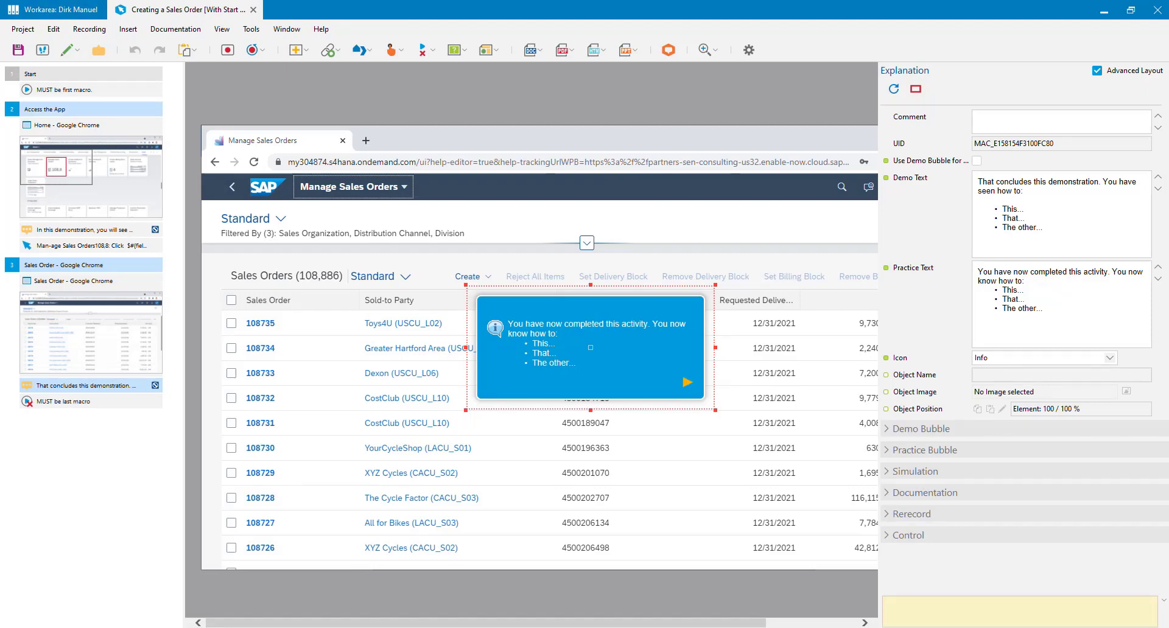
pyautogui.click(102, 159)
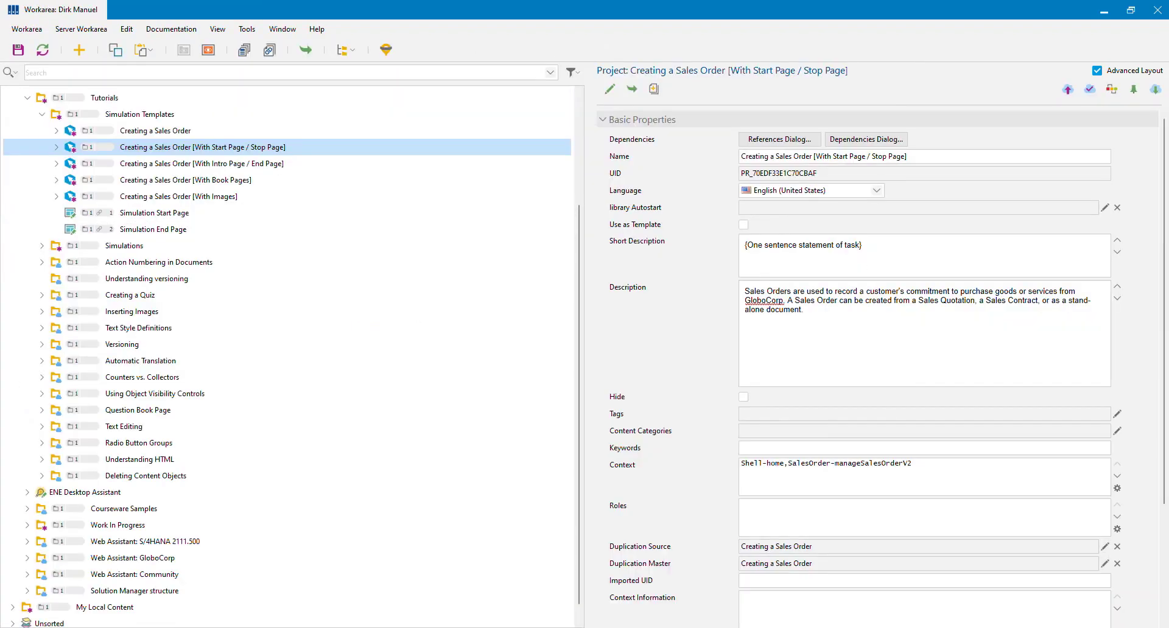
pyautogui.click(201, 163)
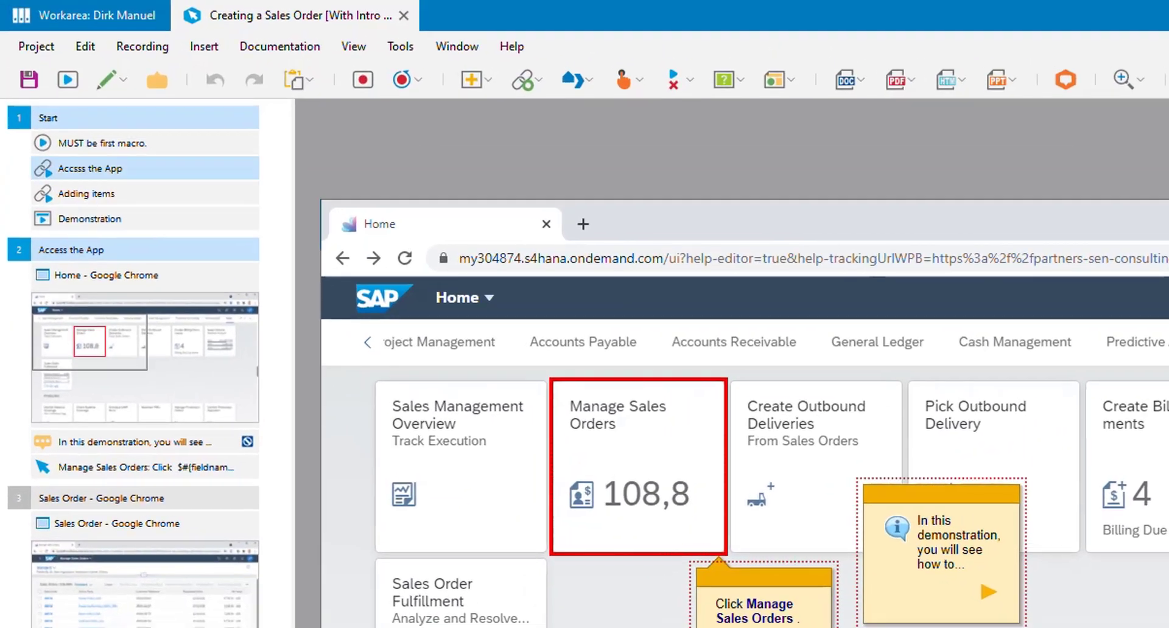
# Step: Review the Intro Page macro's demo title and its description fields for the demo, practice and test modes
pyautogui.click(91, 137)
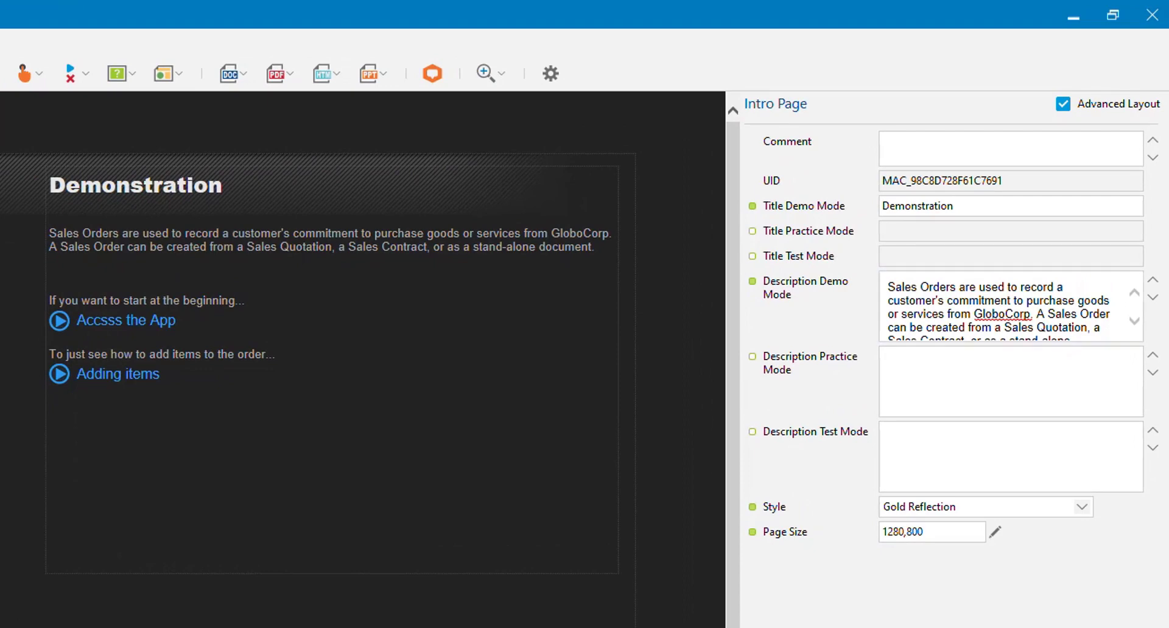
pyautogui.click(1010, 206)
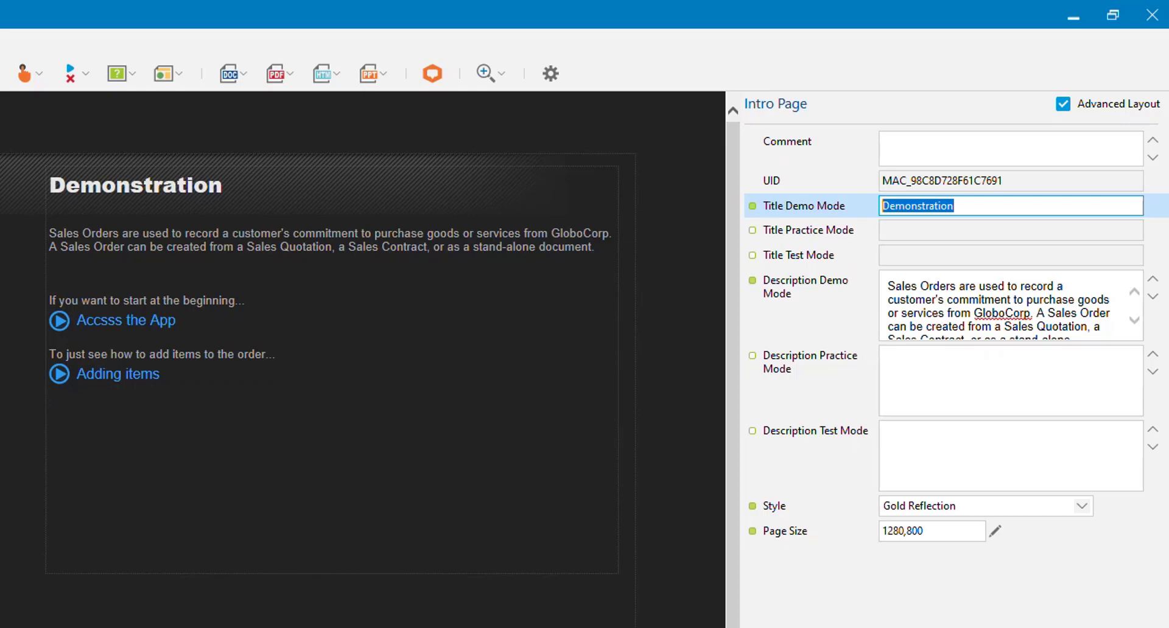
pyautogui.click(1011, 305)
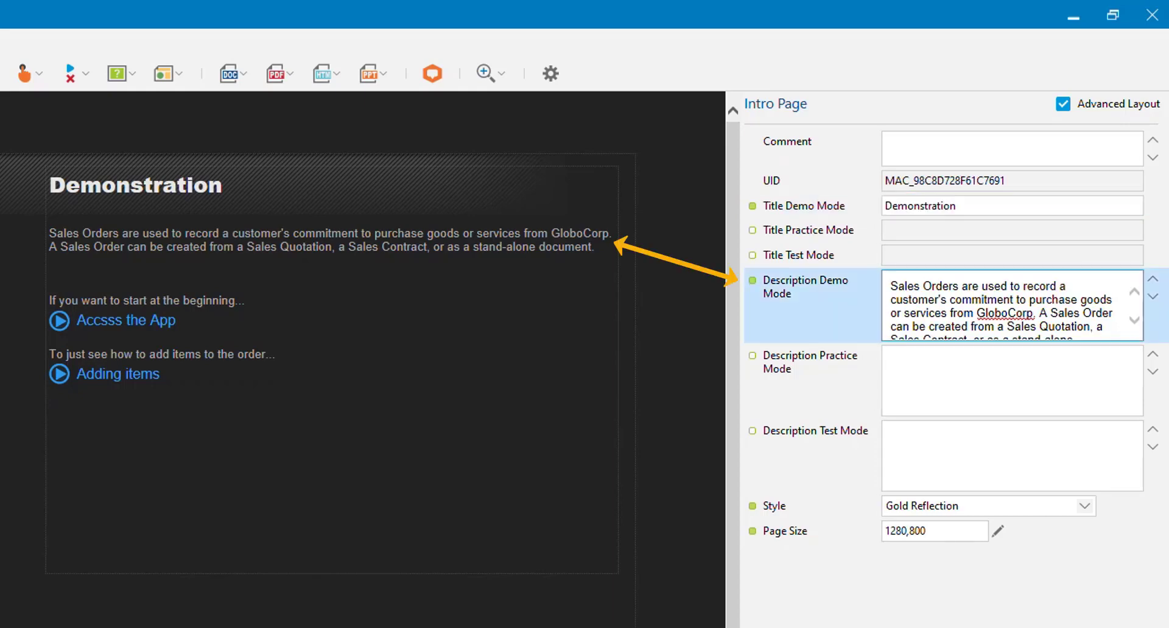
pyautogui.click(1012, 381)
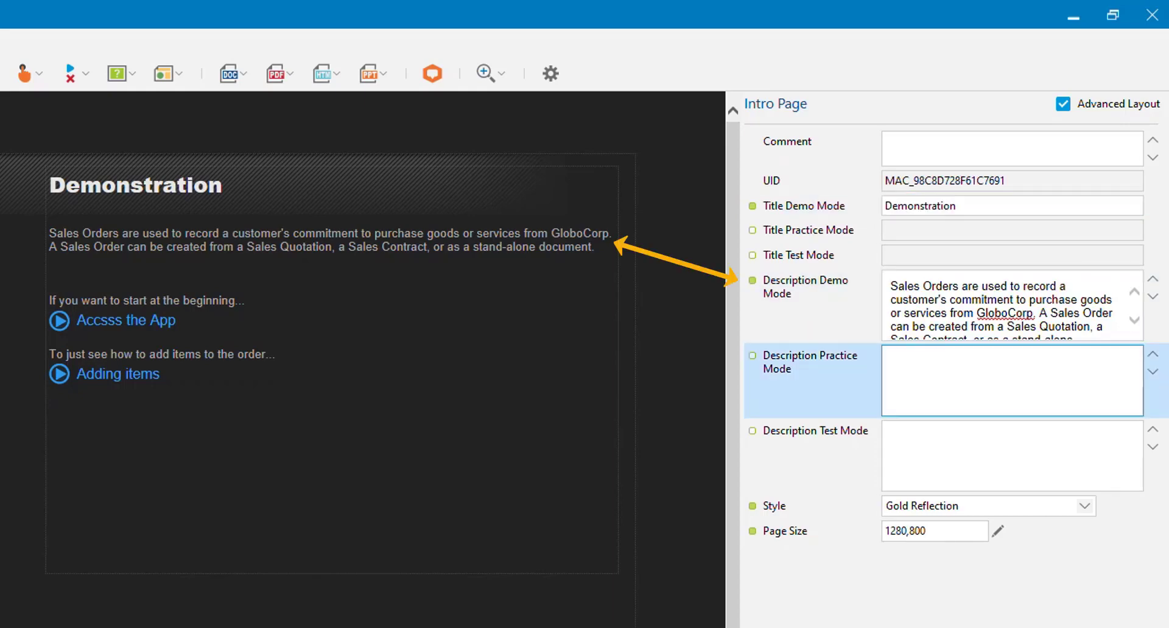
pyautogui.click(1012, 455)
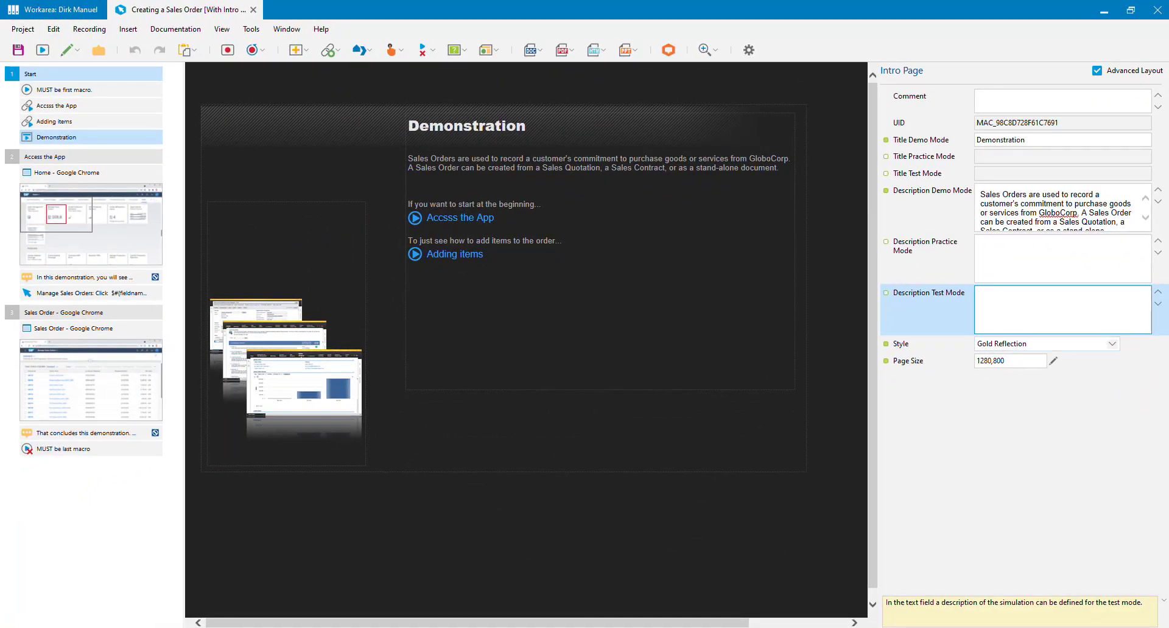
# Step: Try the ByD FP25 style on the intro page and restore the Gold Reflection style
pyautogui.click(1111, 344)
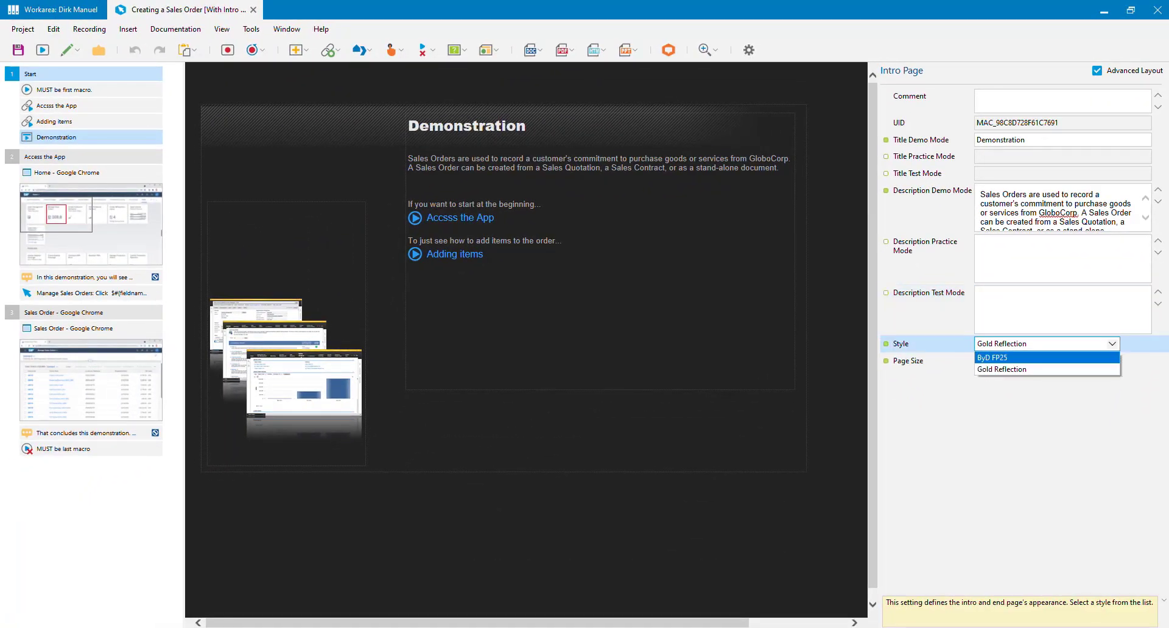
pyautogui.click(992, 358)
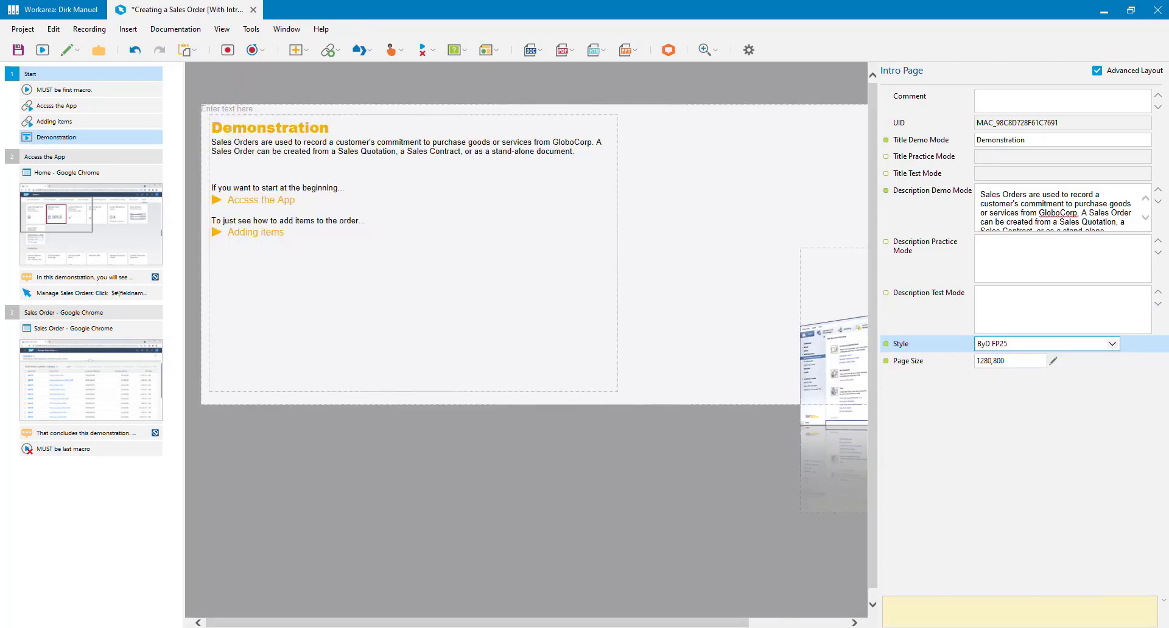
pyautogui.click(1112, 344)
pyautogui.click(998, 369)
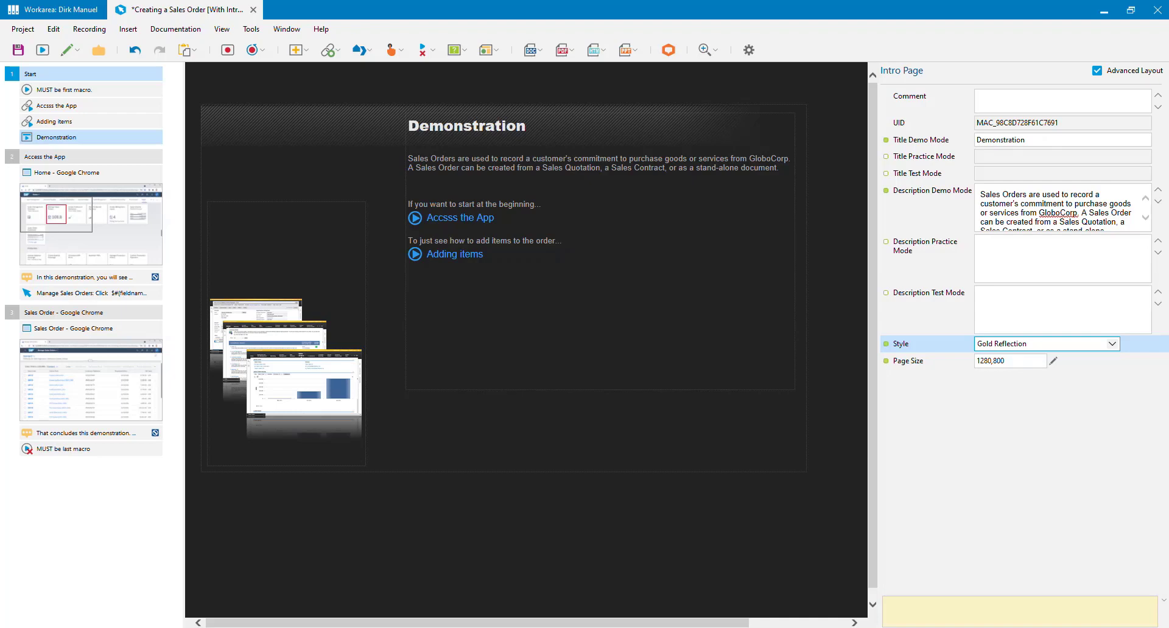
# Step: Examine the Target Step choices of the Adding items start link, leave the target blank, and reselect the intro page
pyautogui.click(90, 121)
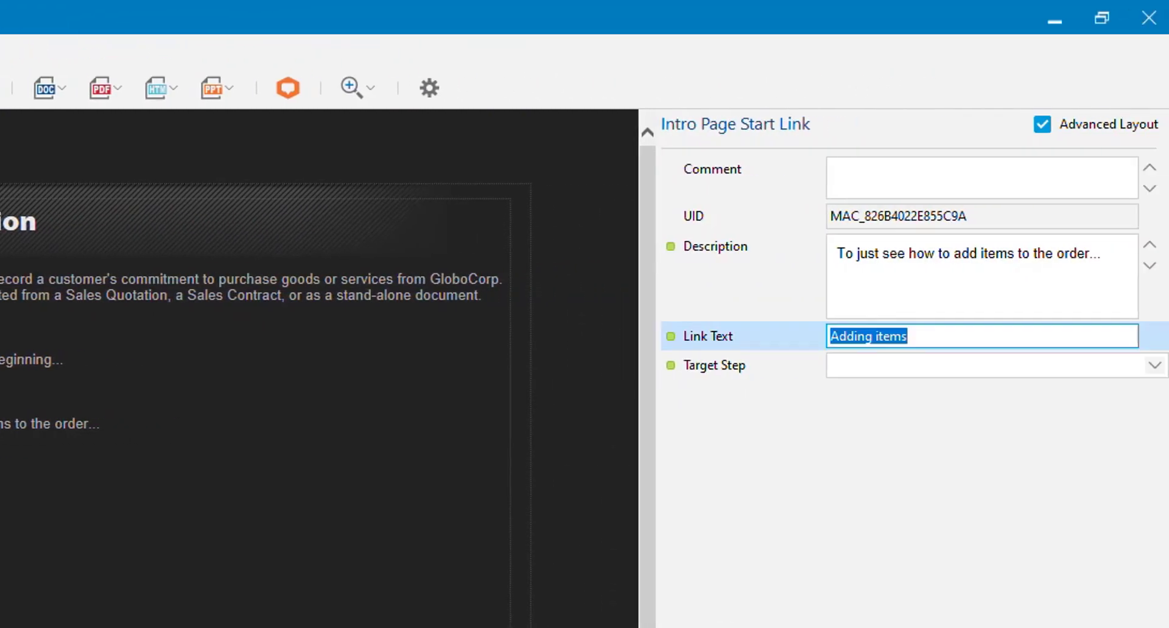
pyautogui.click(1153, 366)
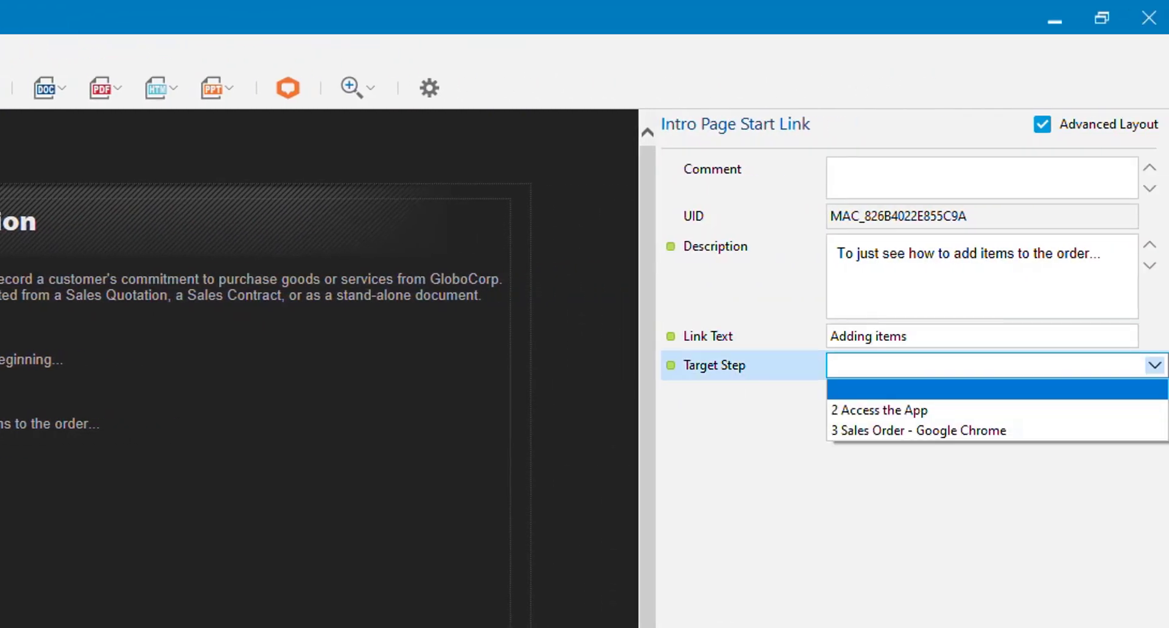
pyautogui.click(996, 389)
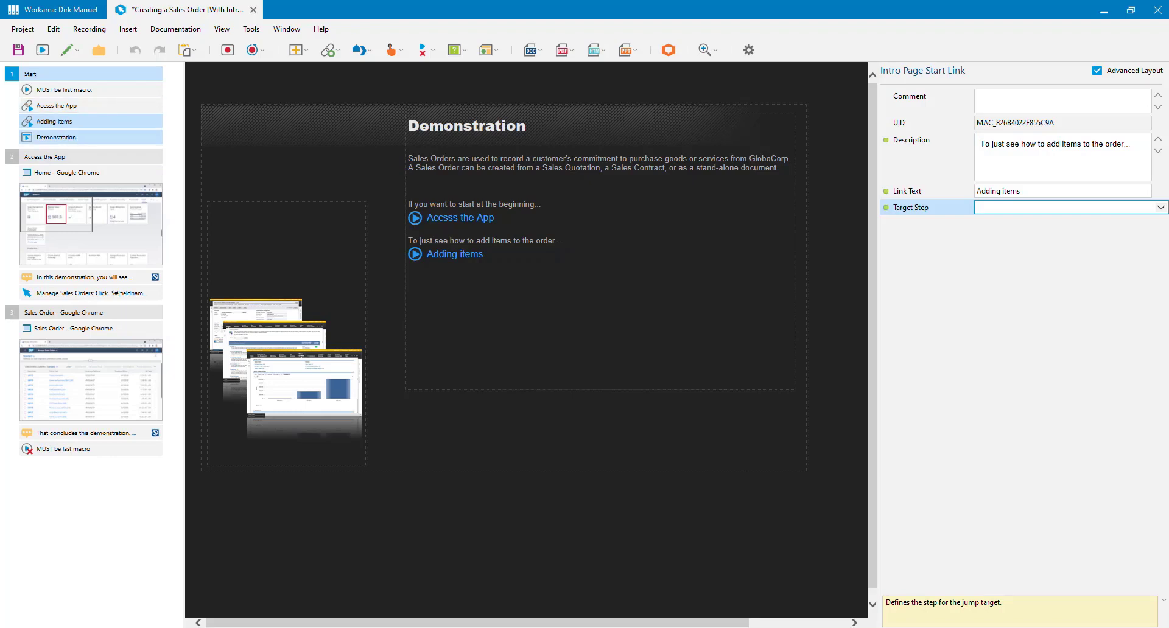
pyautogui.click(61, 137)
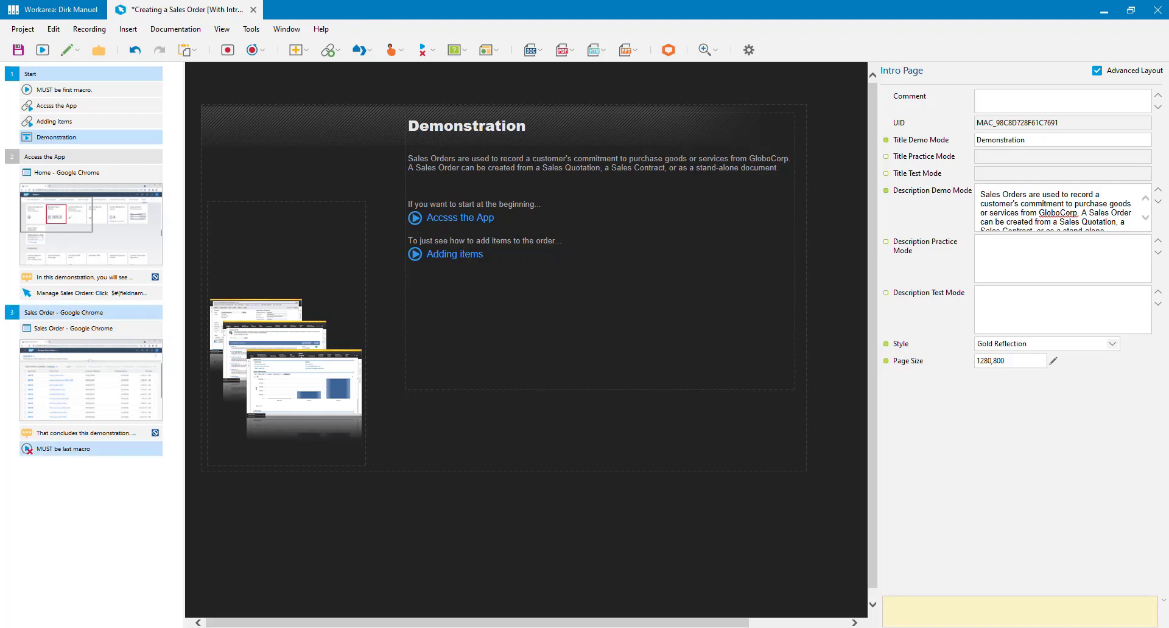
# Step: Set the Practice Title of the Simulation End macro's end page to "End of practice mode!"
pyautogui.click(63, 449)
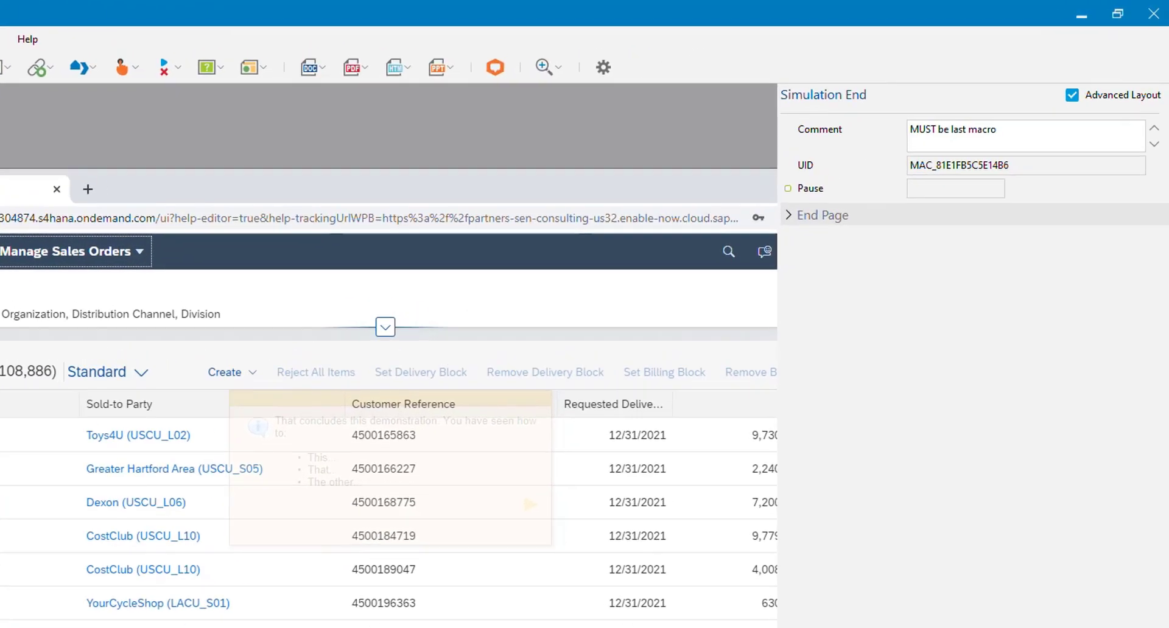
pyautogui.click(910, 160)
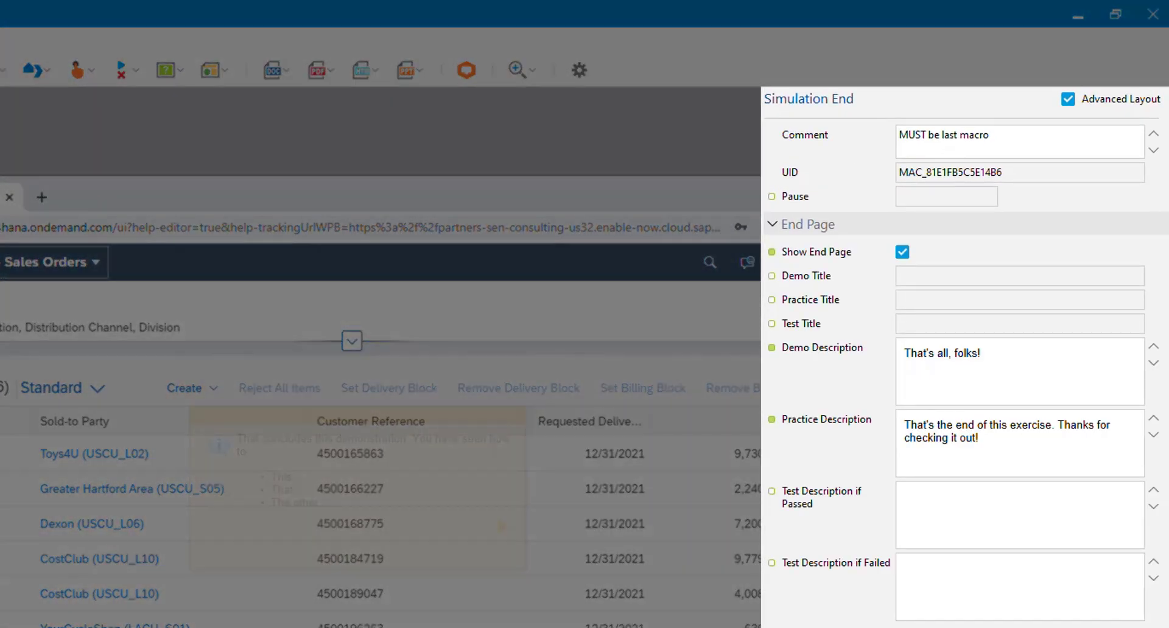
pyautogui.click(816, 251)
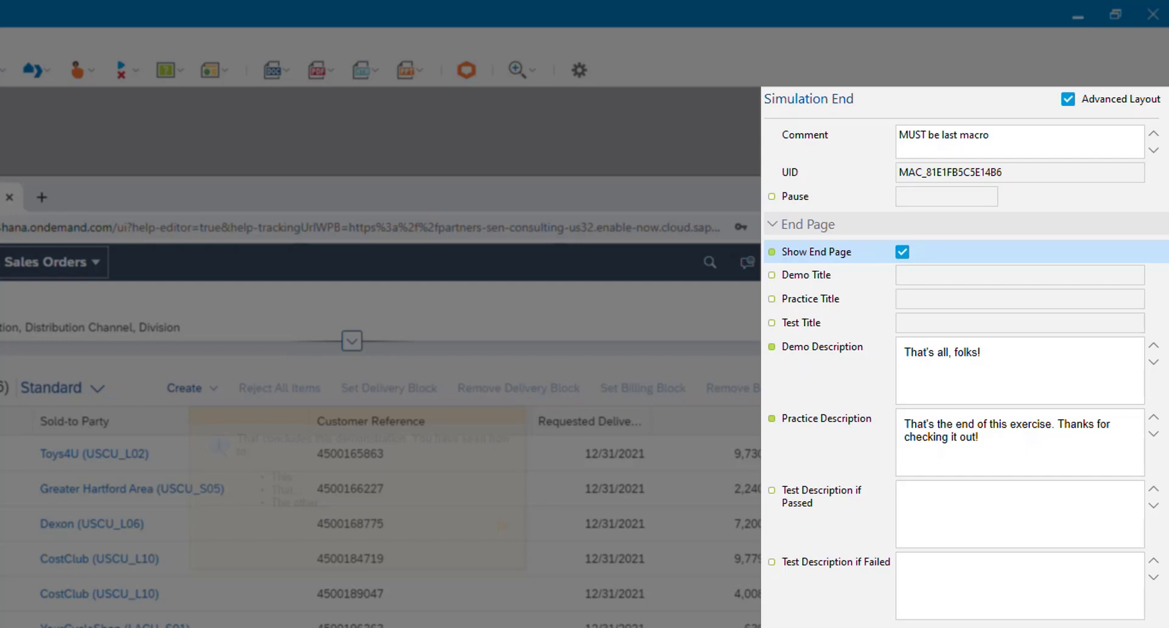
pyautogui.click(1019, 299)
pyautogui.write('End of practice mode!')
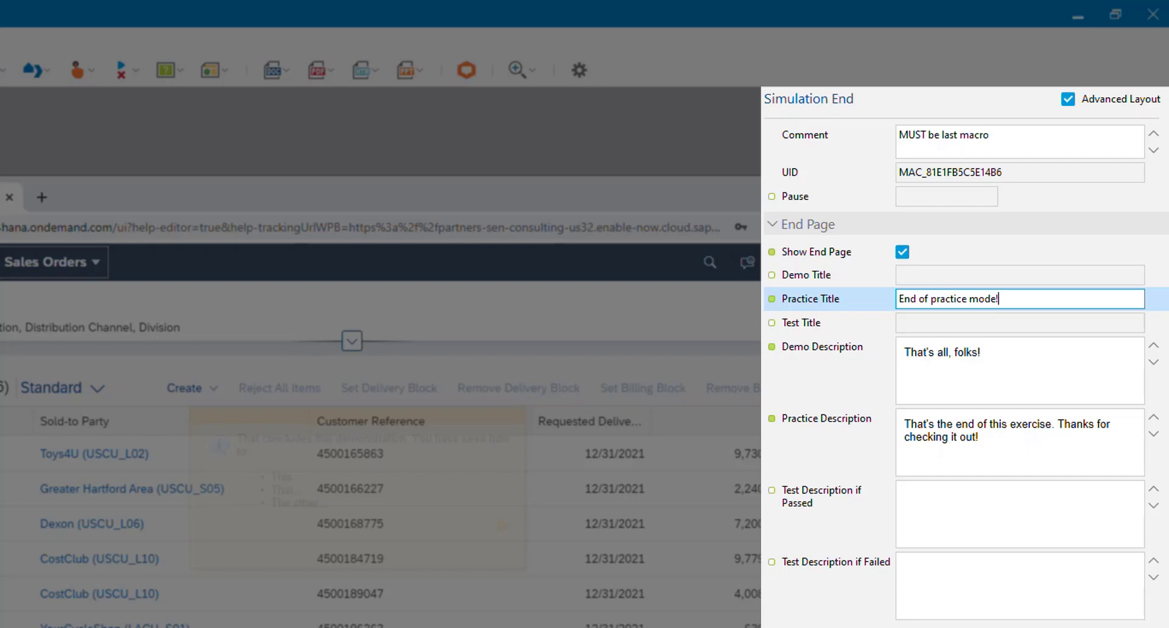
# Step: Compare the properties of the Intro Page macro with those of the Simulation End macro
pyautogui.hotkey('ctrl', 'Home')
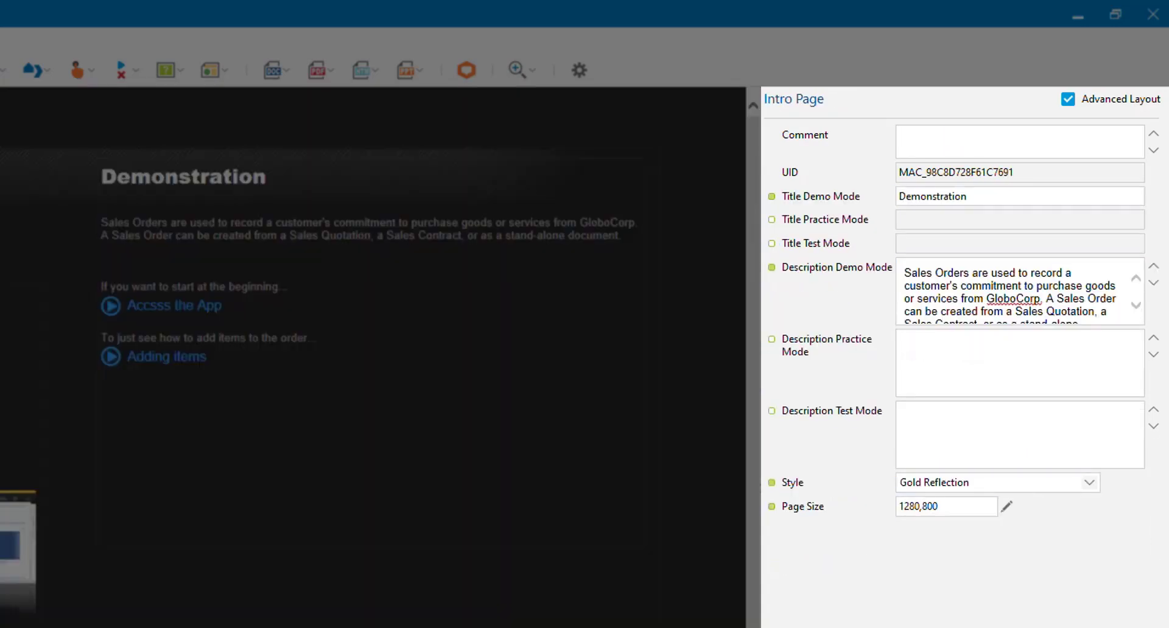
pyautogui.hotkey('ctrl', 'End')
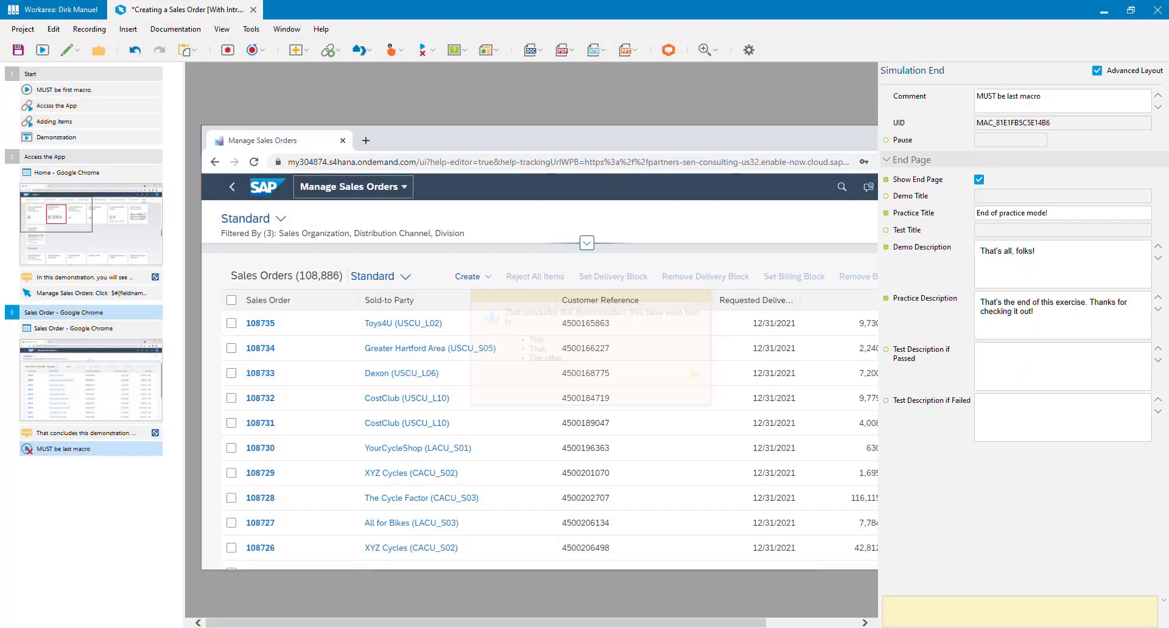
pyautogui.click(91, 137)
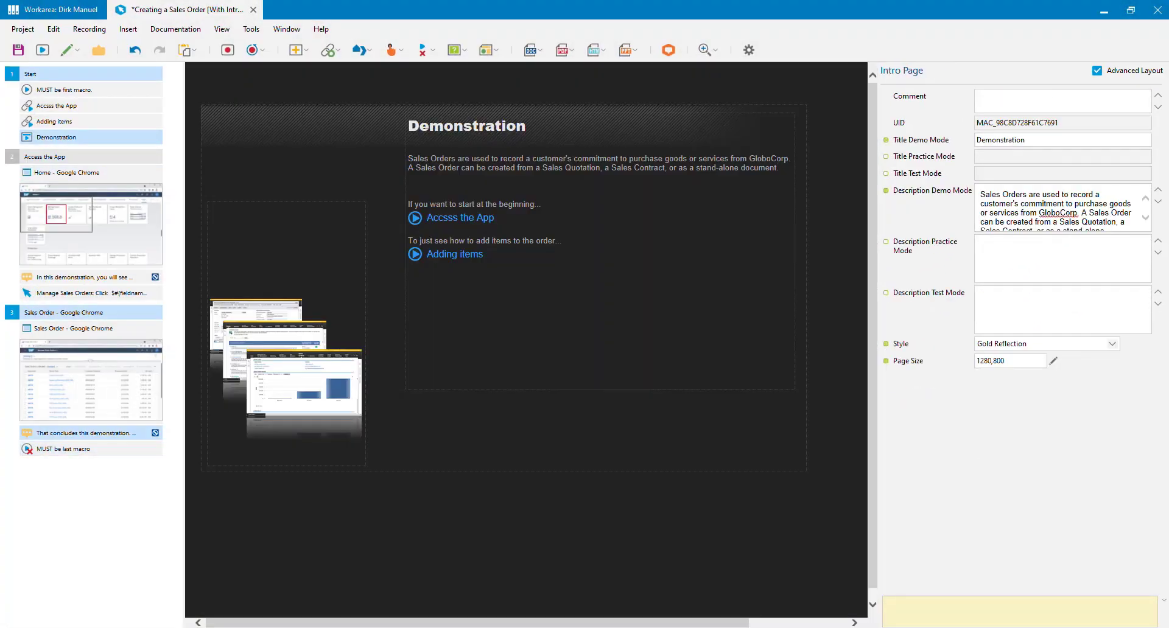
pyautogui.click(91, 448)
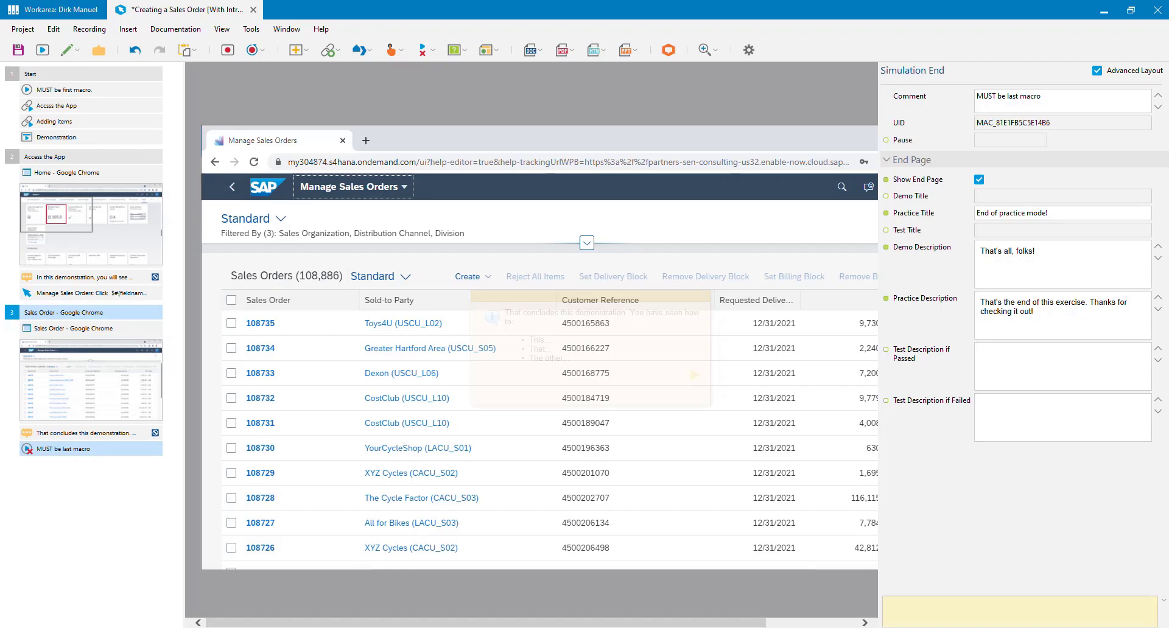
# Step: Look through the end page's description fields for demo mode, practice mode and a passed test
pyautogui.click(1063, 315)
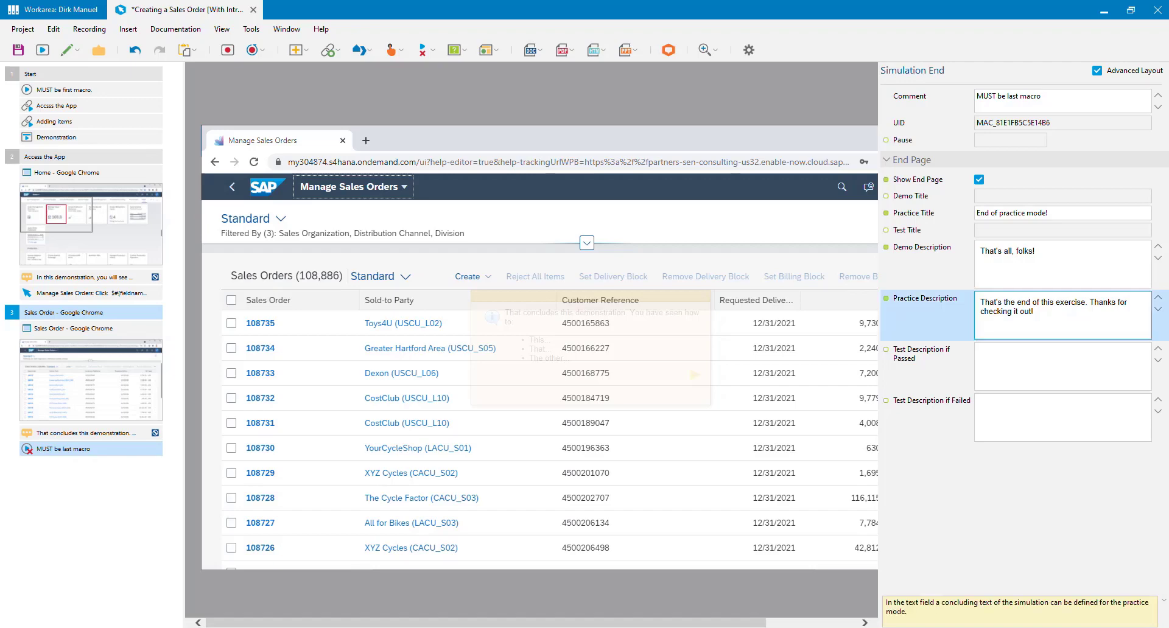
pyautogui.click(1062, 264)
pyautogui.click(1062, 366)
pyautogui.click(1062, 263)
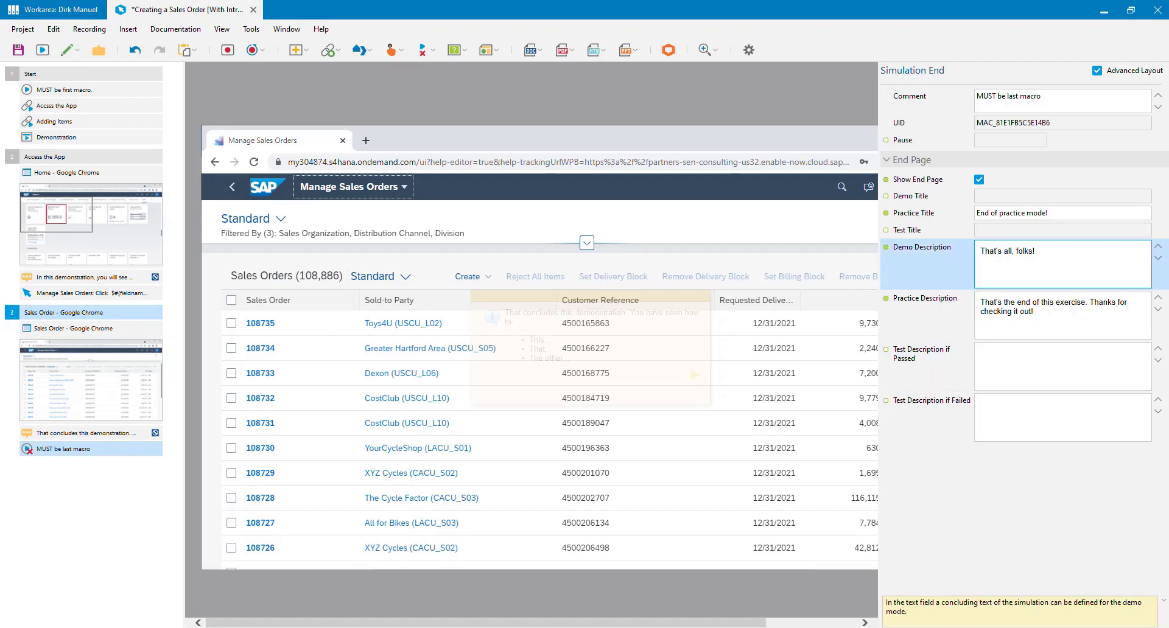
pyautogui.click(1062, 314)
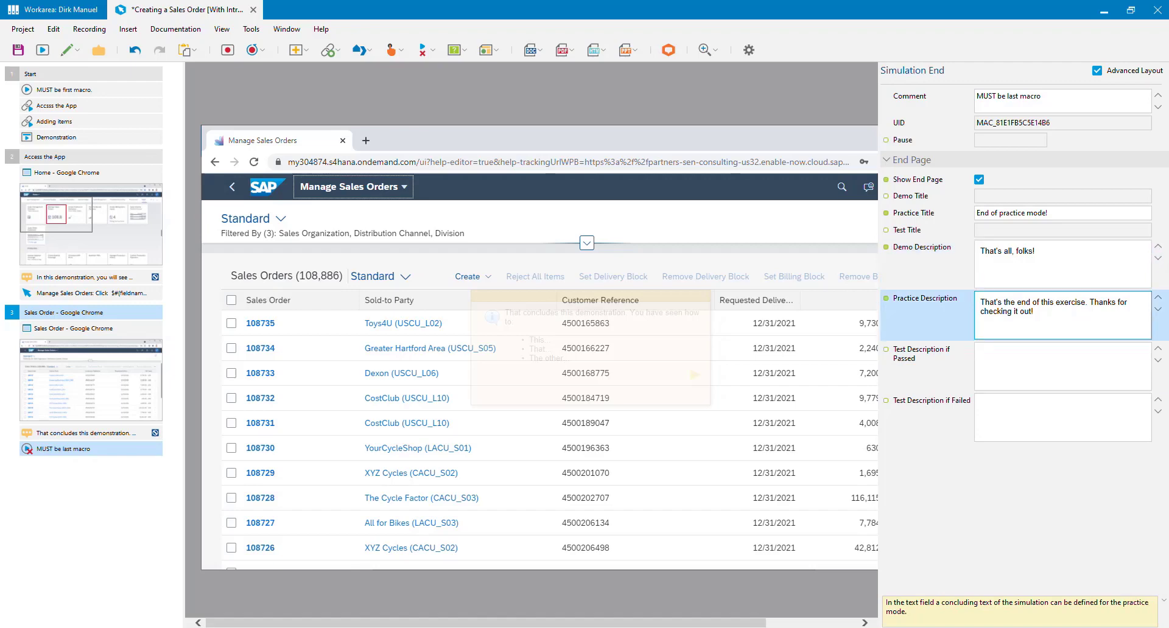
pyautogui.click(1150, 374)
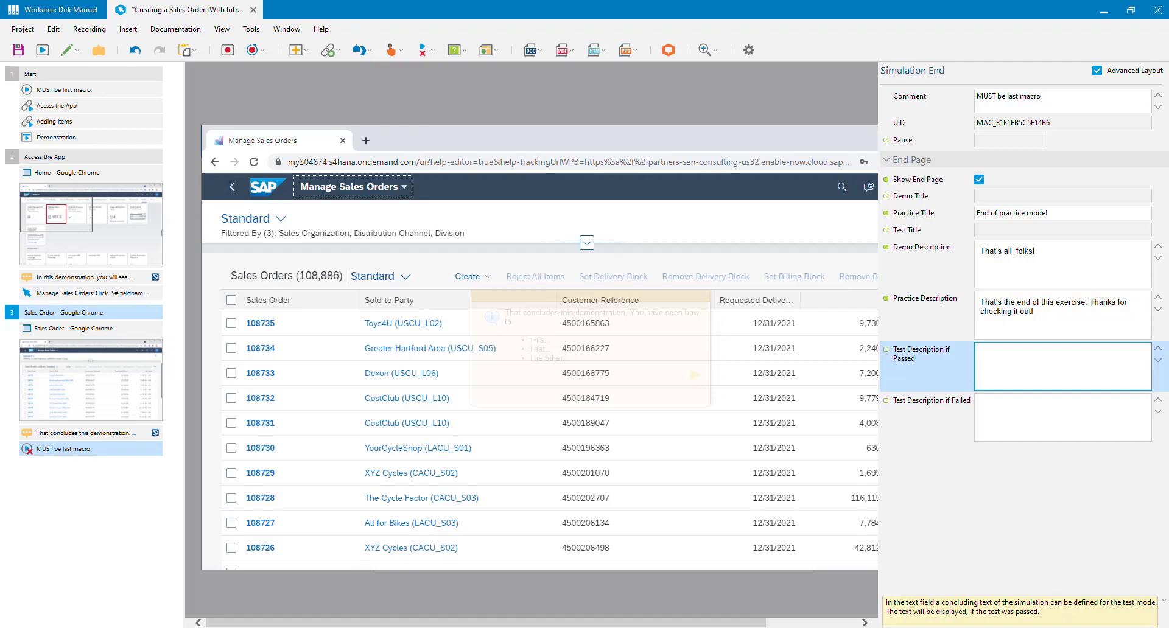
# Step: Examine the end page's description field for a failed test and its Show End Page option
pyautogui.click(1150, 418)
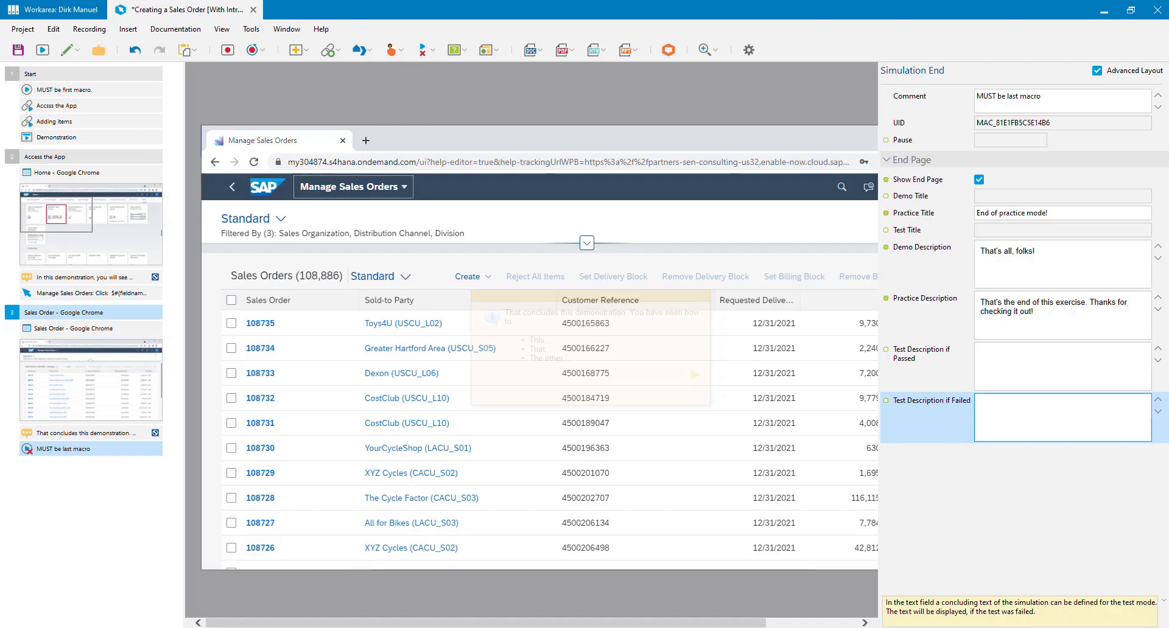
pyautogui.click(917, 179)
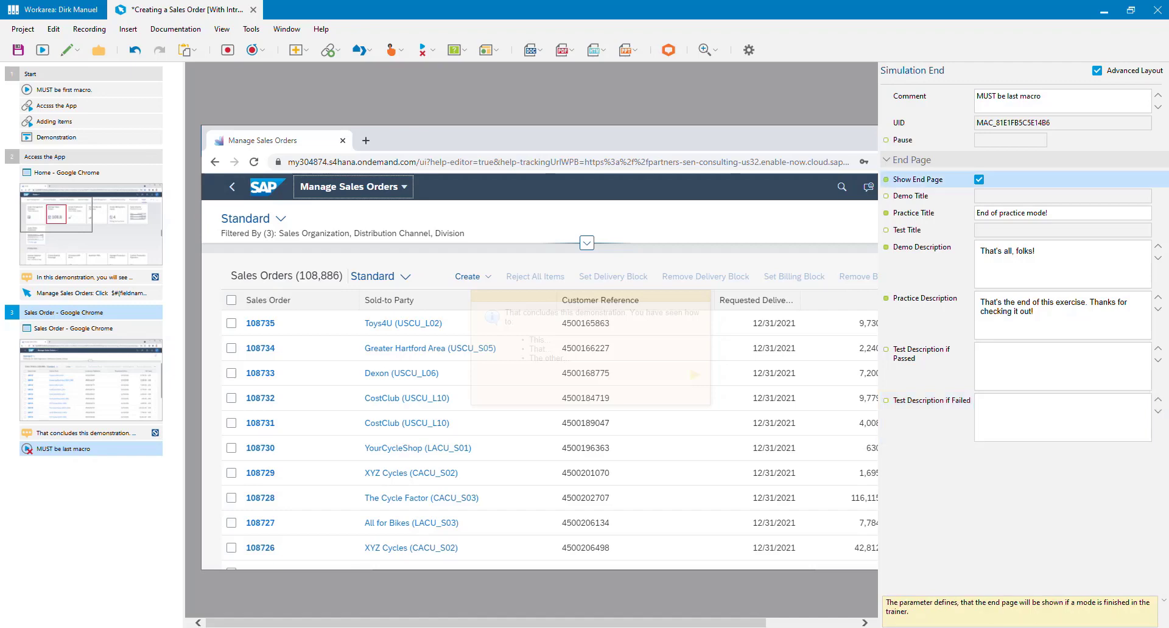
# Step: Save the project and preview it in demo mode from the intro page through to the end page
pyautogui.click(56, 137)
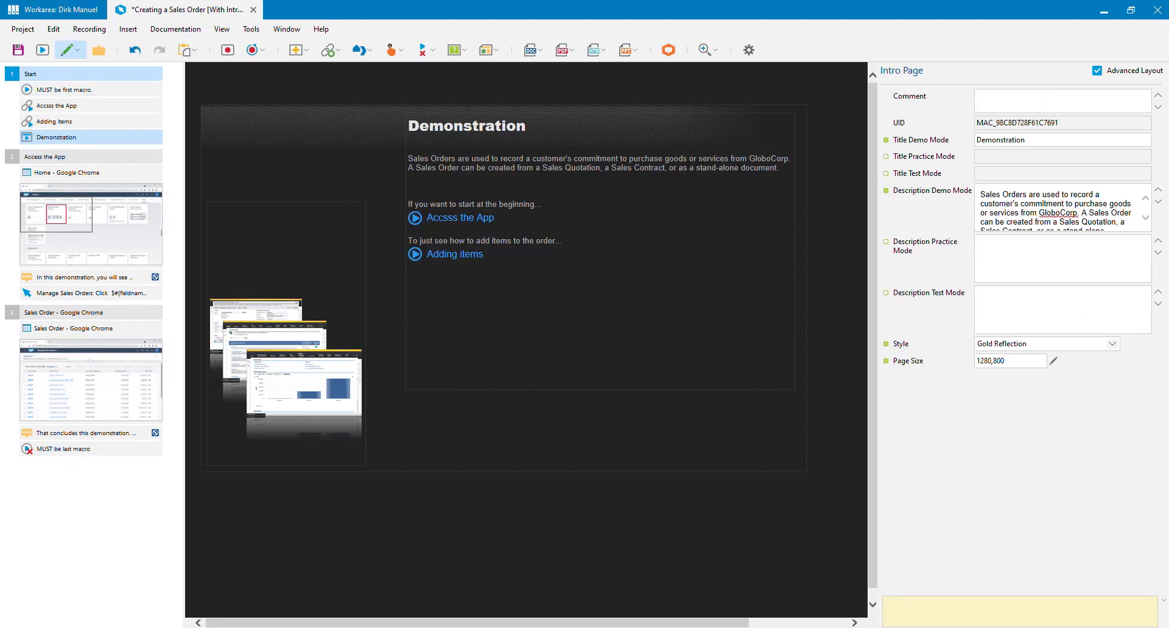
pyautogui.click(70, 50)
pyautogui.click(99, 67)
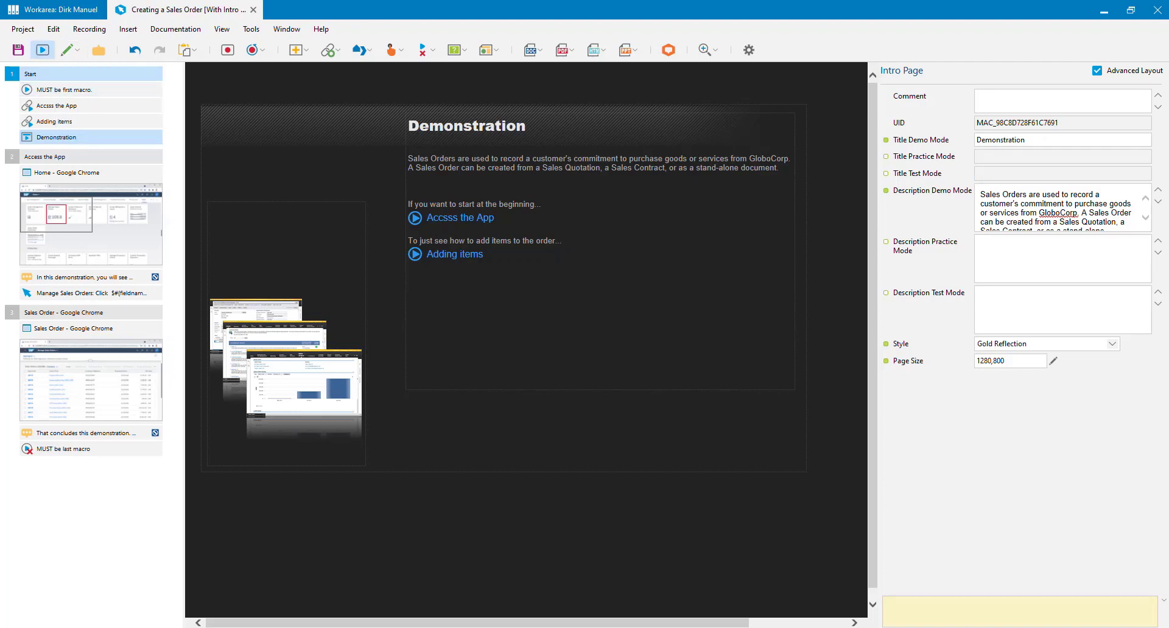
pyautogui.click(43, 50)
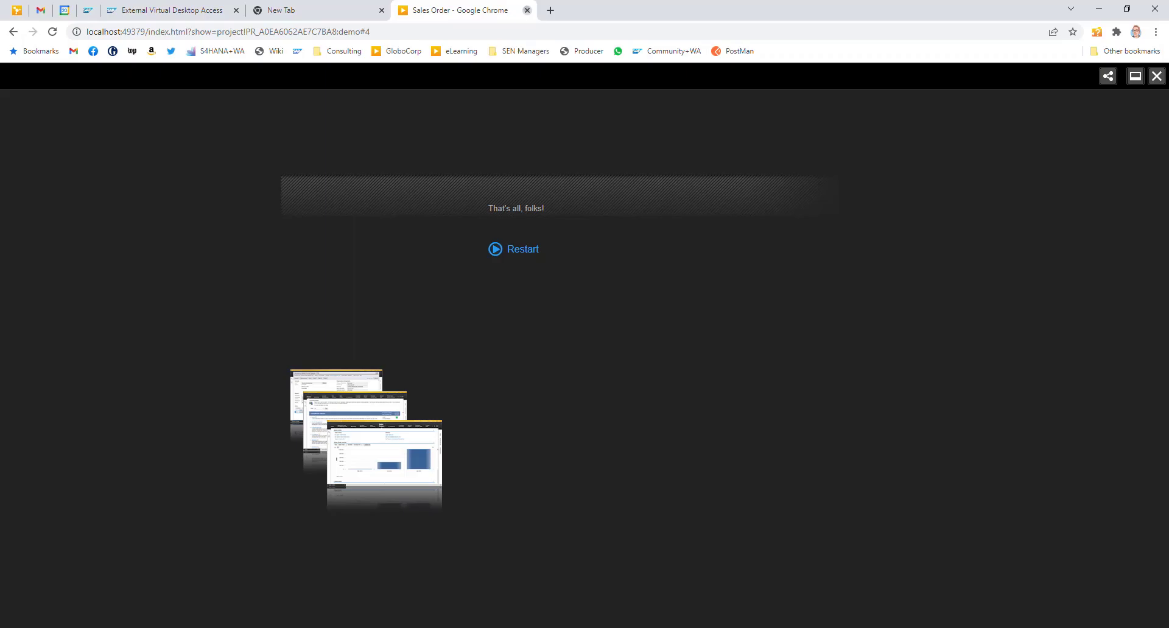
pyautogui.click(526, 10)
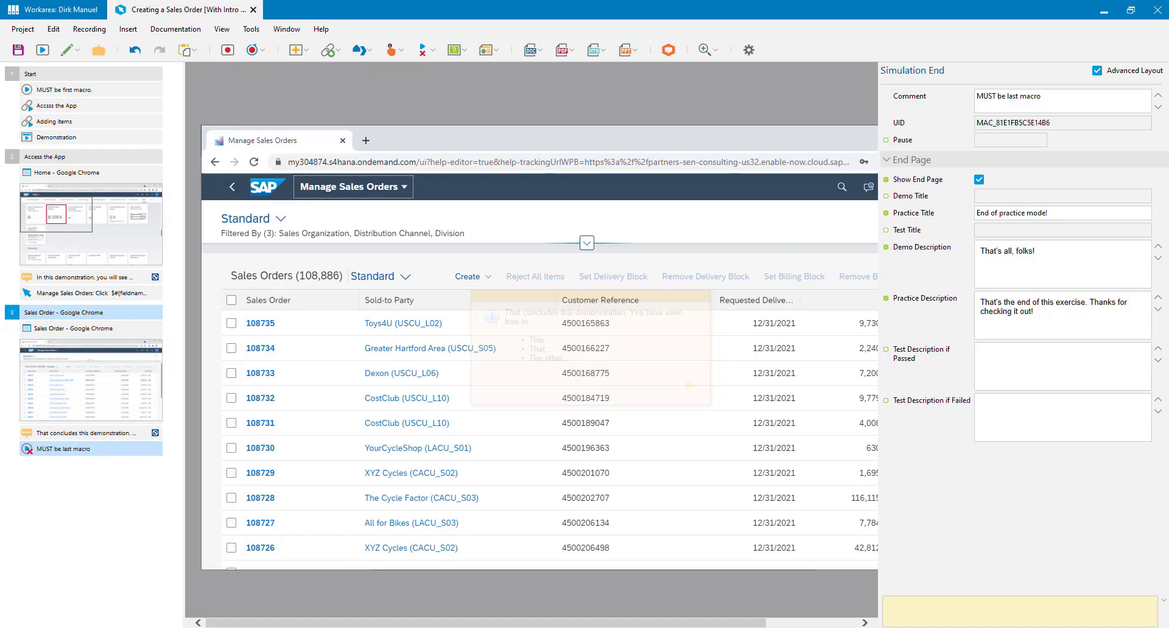
# Step: Close the intro page / end page project and open "Creating a Sales Order [With Book Pages]" for editing
pyautogui.hotkey('ctrl', 'w')
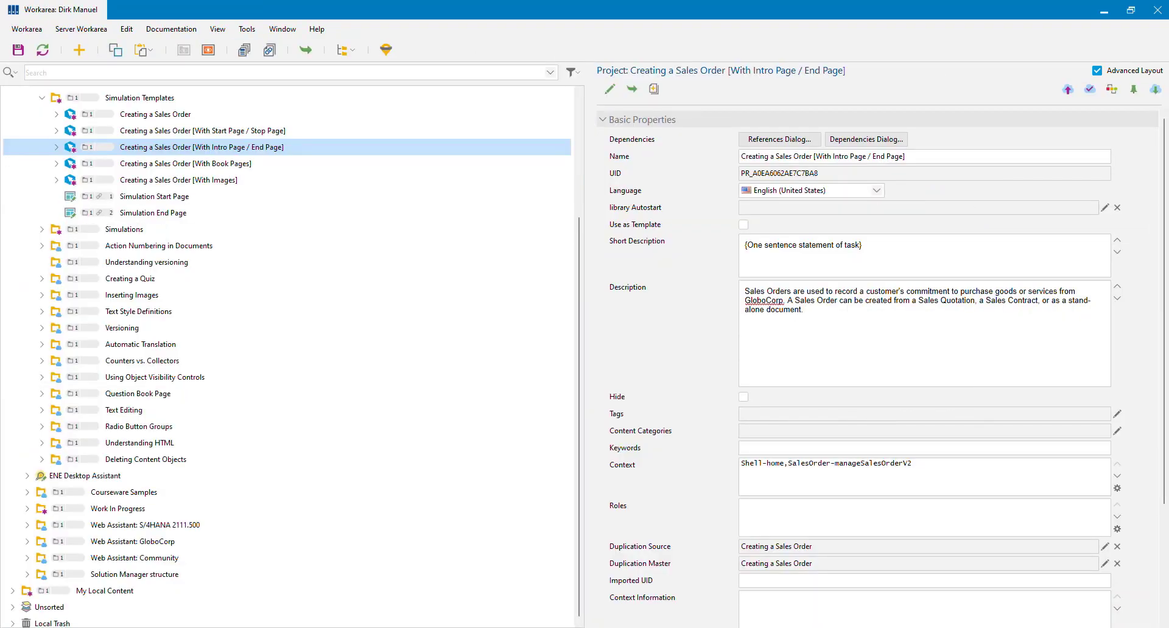
pyautogui.click(185, 163)
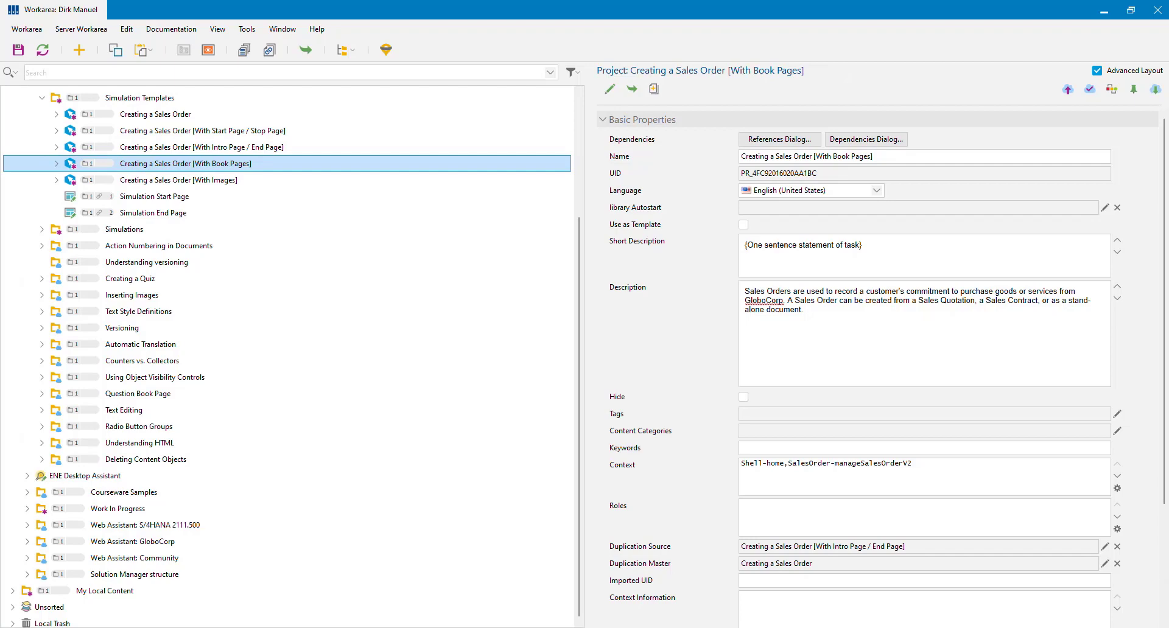
pyautogui.press('Return')
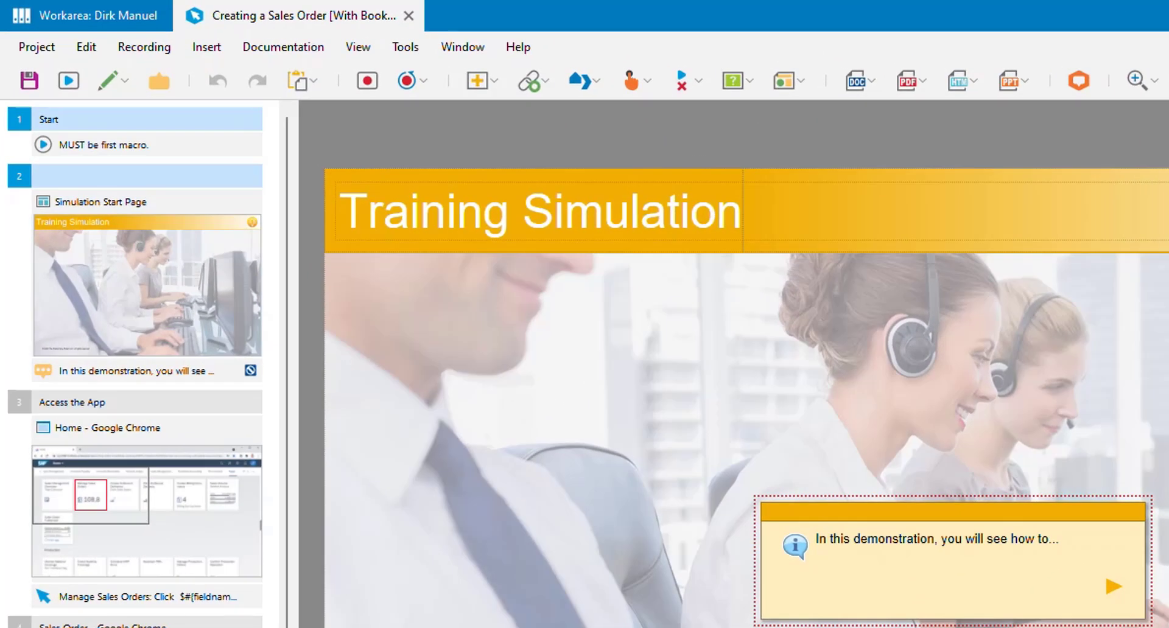
# Step: Examine the first macro in the Start step and the Simulation Start Page that follows it
pyautogui.click(146, 146)
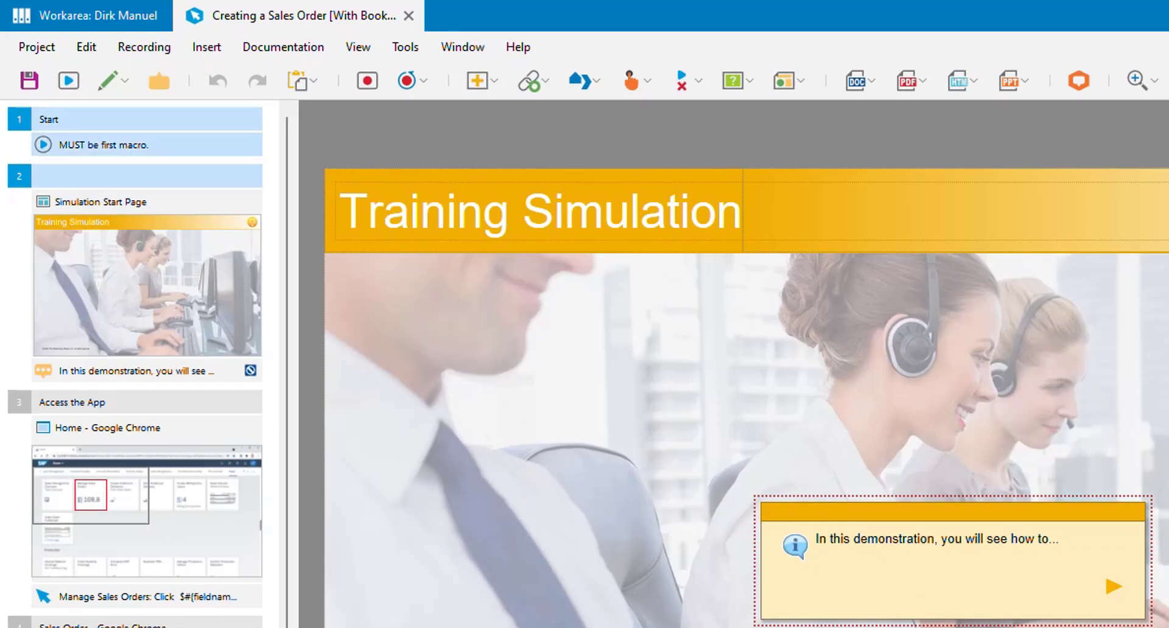
pyautogui.click(121, 234)
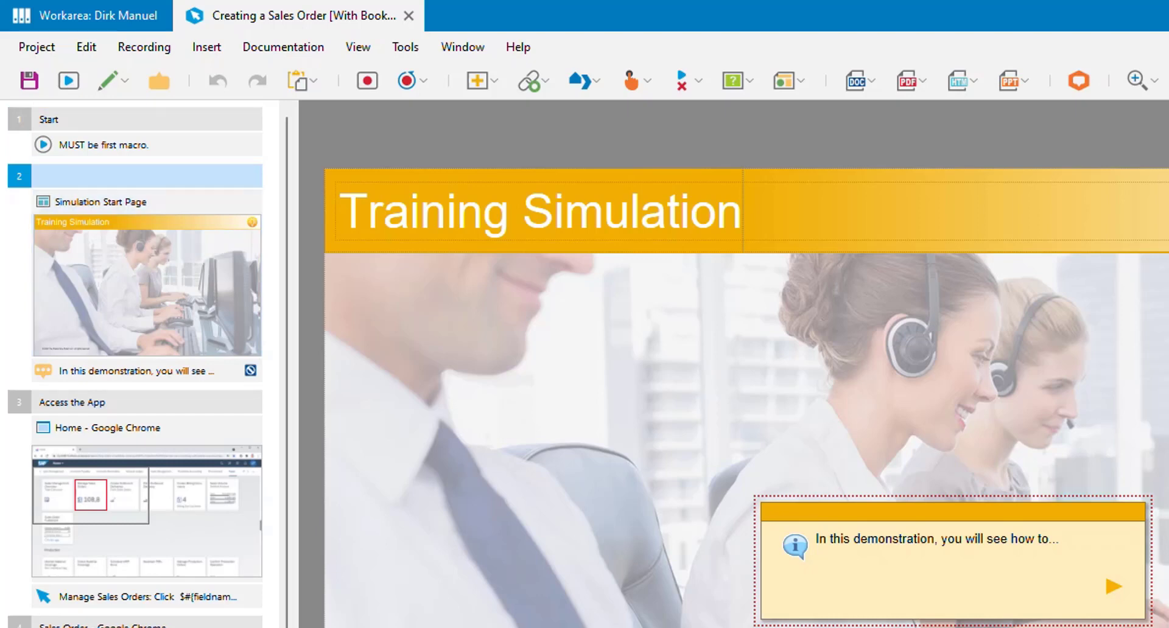